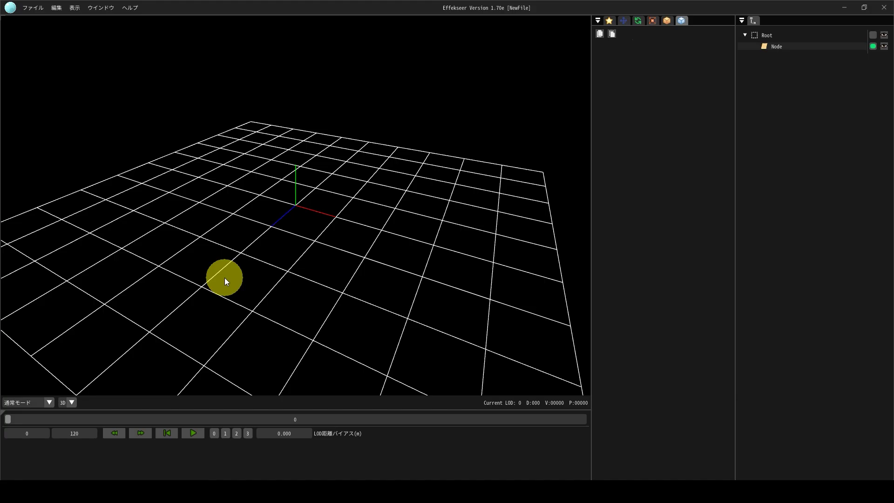
Step: Examine Step.efkproj in the particle folder and the Step.png image in its Texture subfolder
left_click(33, 7)
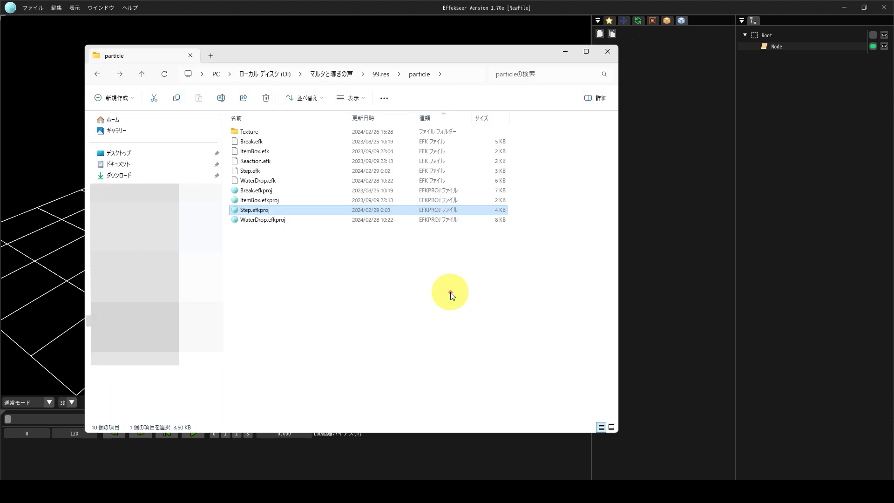
left_click(247, 212)
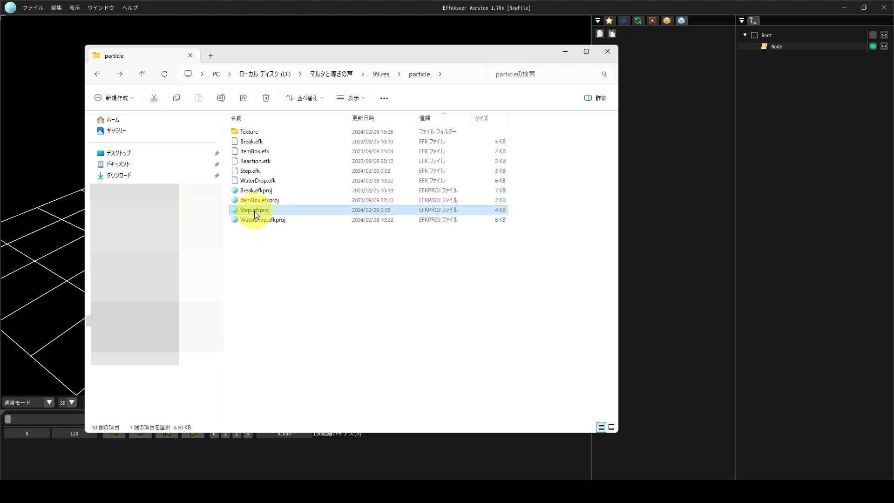
double_click(252, 131)
left_click(555, 233)
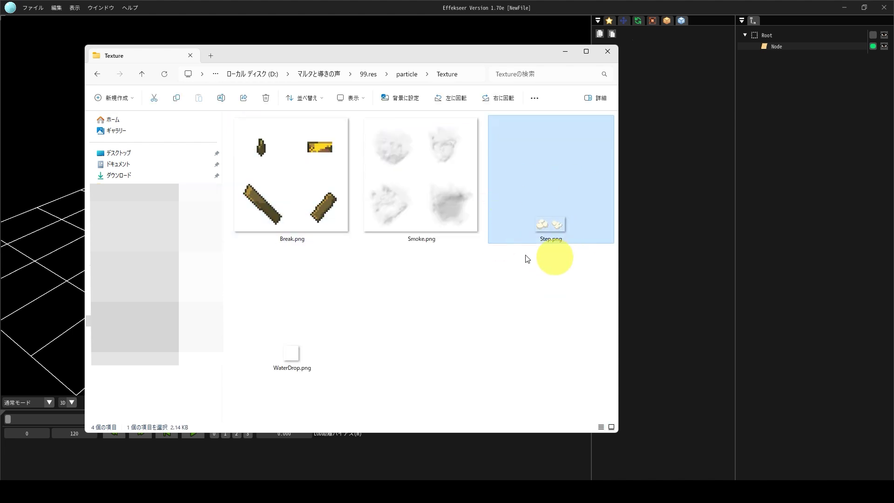
left_click_drag(551, 235, 566, 62)
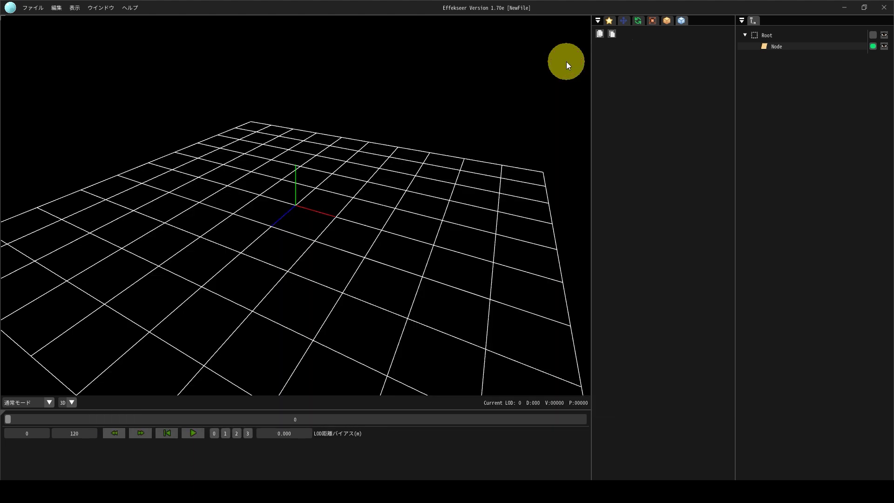
Step: Set the drawing type of the node under Root to 無し
left_click_drag(567, 61, 777, 51)
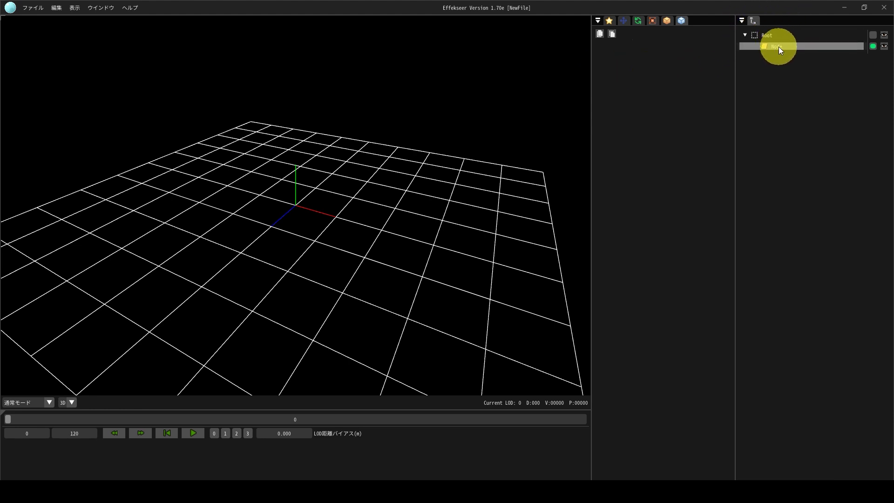
left_click(778, 47)
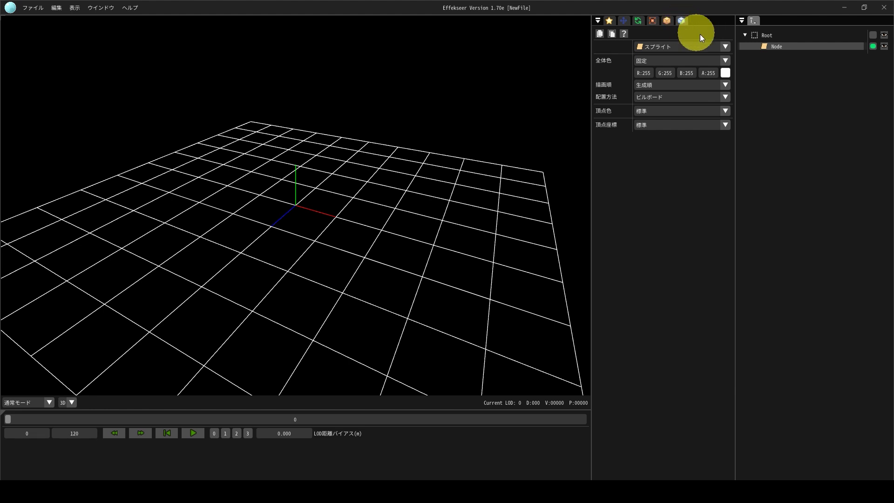
left_click(725, 46)
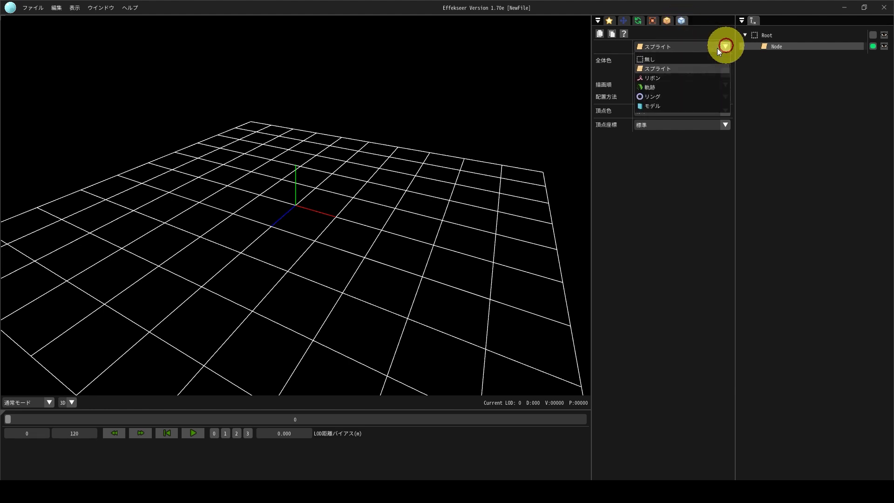
left_click(654, 58)
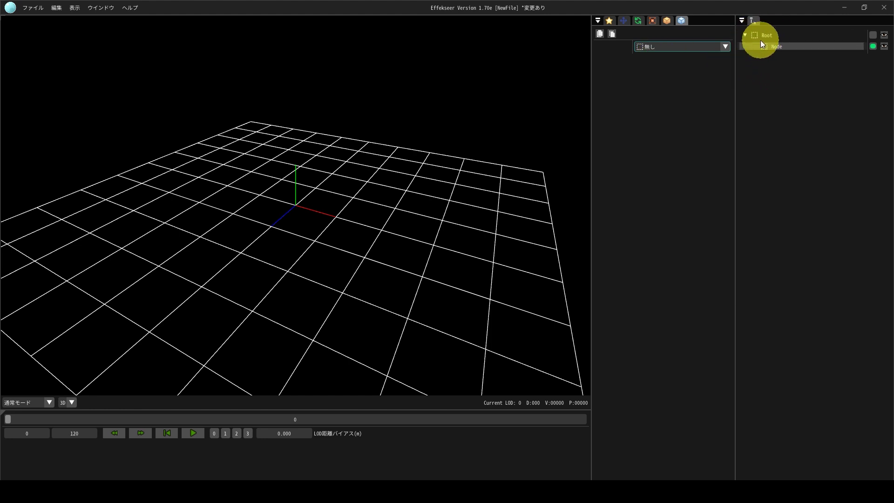
left_click(775, 46)
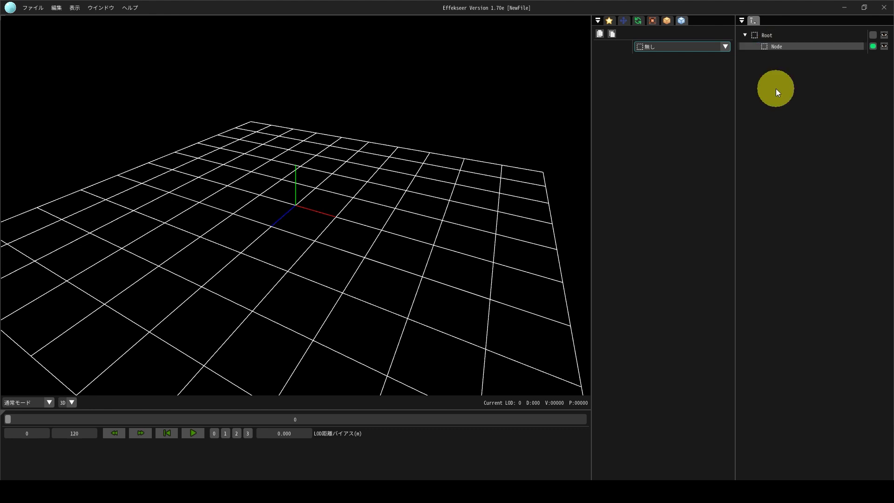
left_click(777, 46)
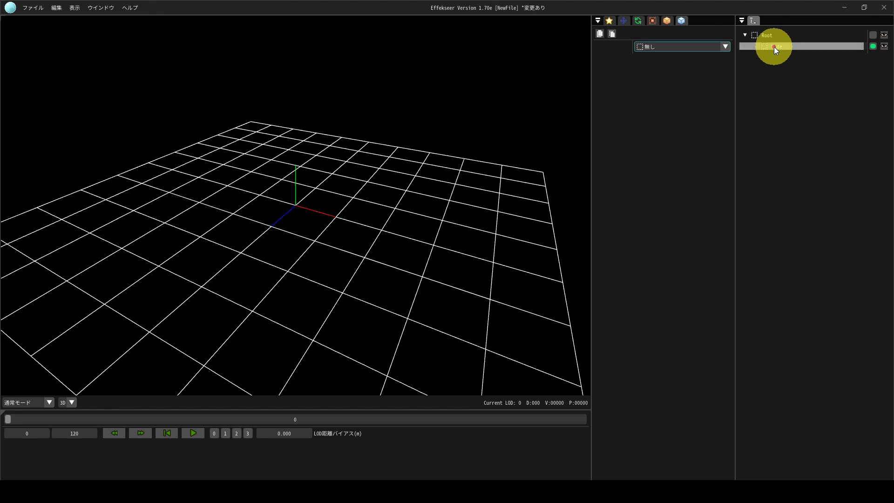
double_click(774, 47)
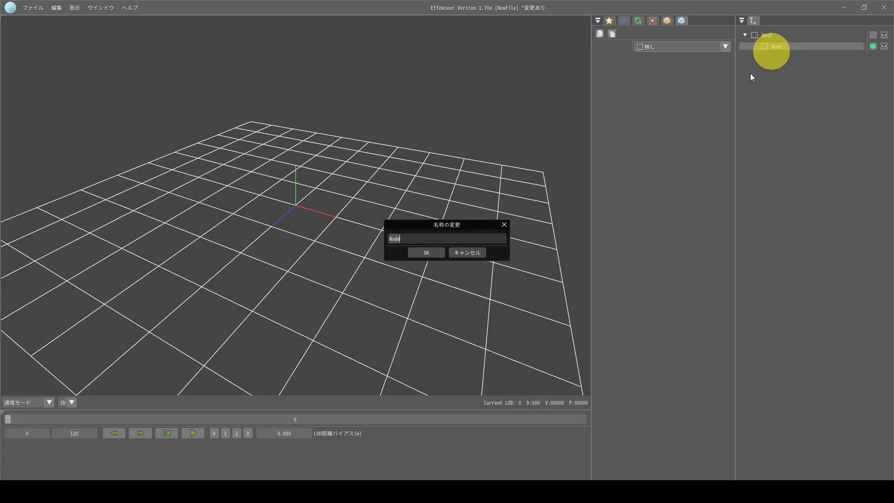
left_click(468, 253)
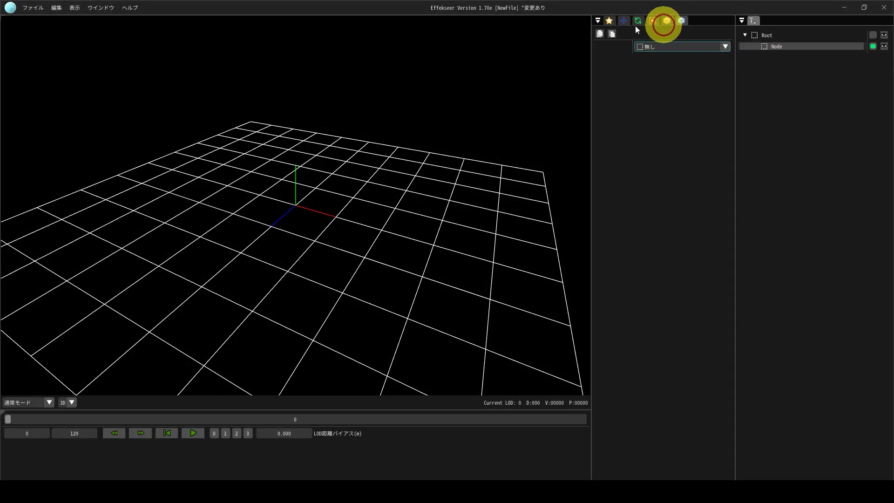
Step: Rename the node under Root as Step
left_click(610, 21)
left_click(641, 59)
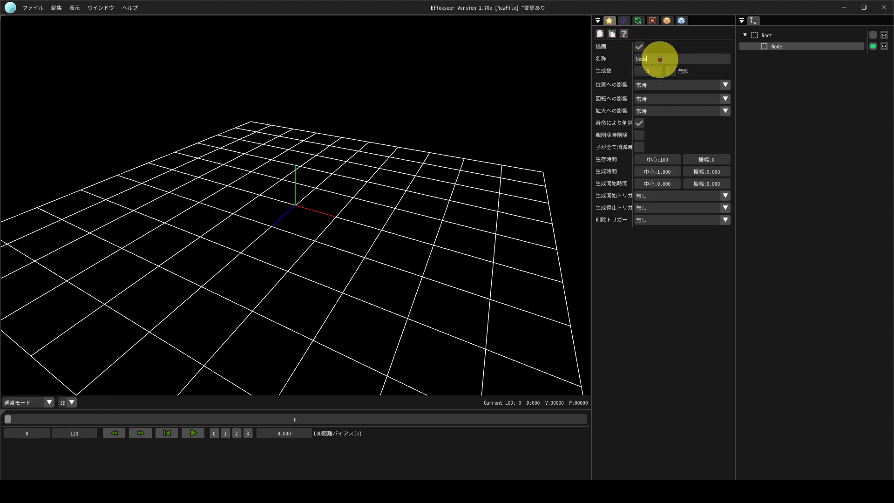
type("Step")
left_click(855, 139)
left_click(781, 78)
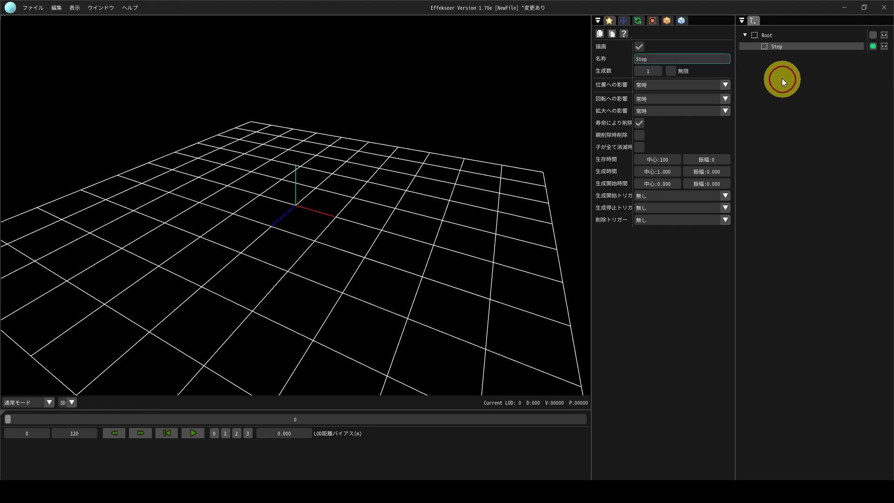
Step: Add a child node under the Step node and name it SmokeA
right_click(780, 47)
left_click(803, 54)
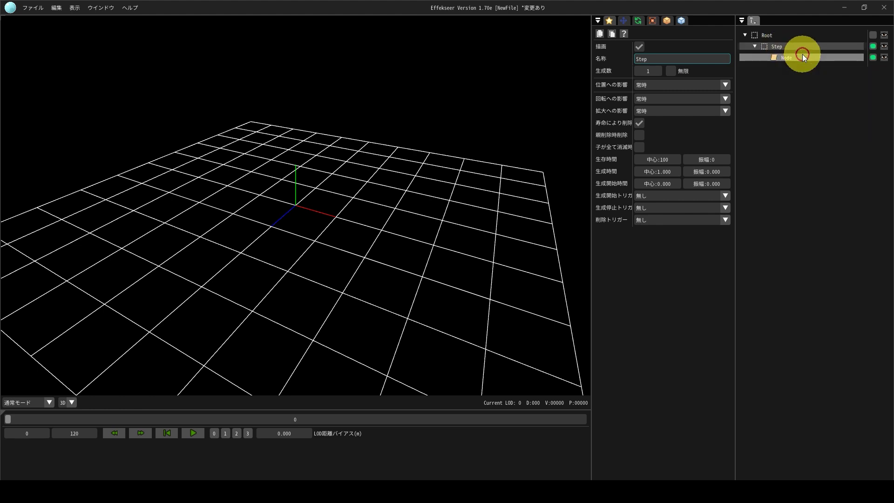
left_click(786, 58)
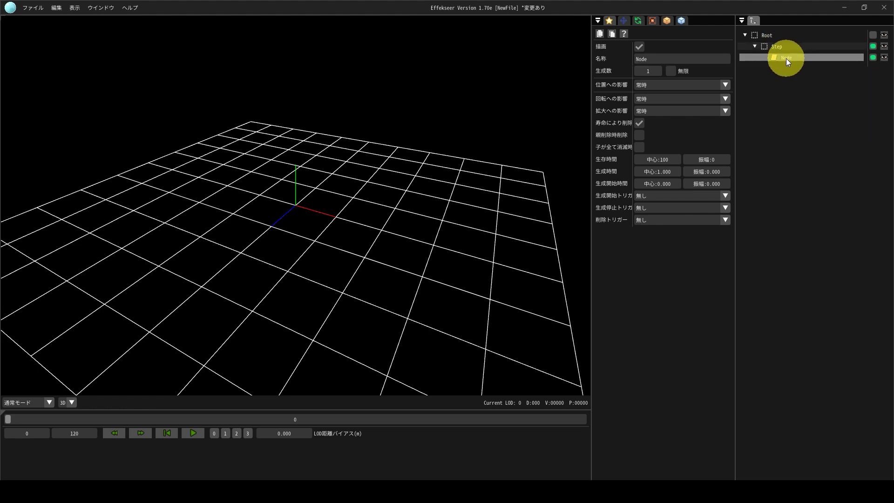
double_click(784, 59)
type("Smoke")
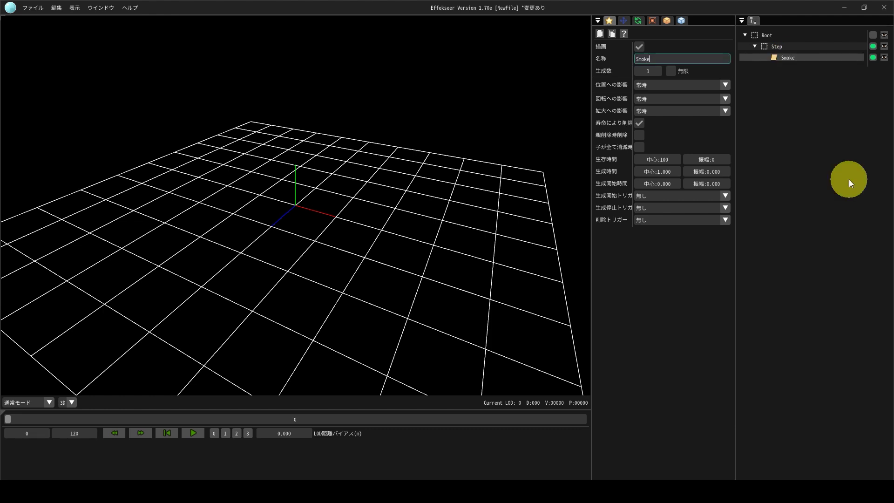
type("A")
Step: Play back the effect preview and save the project
key("End")
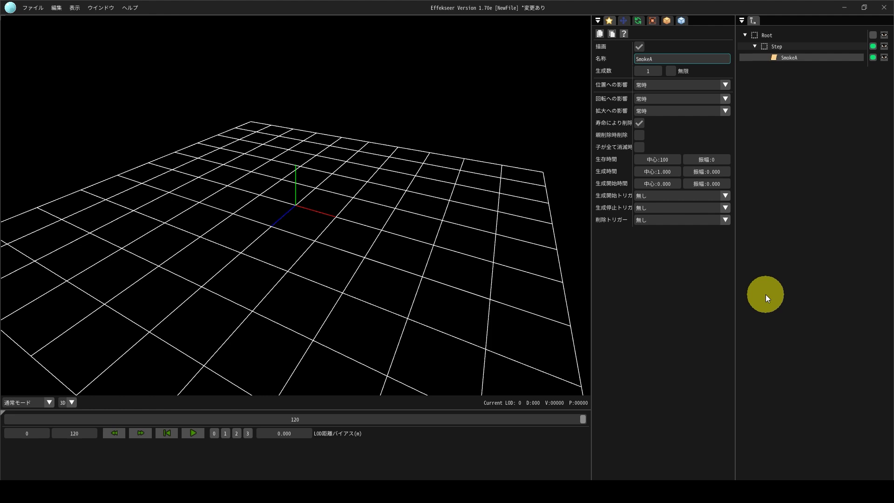
key("space")
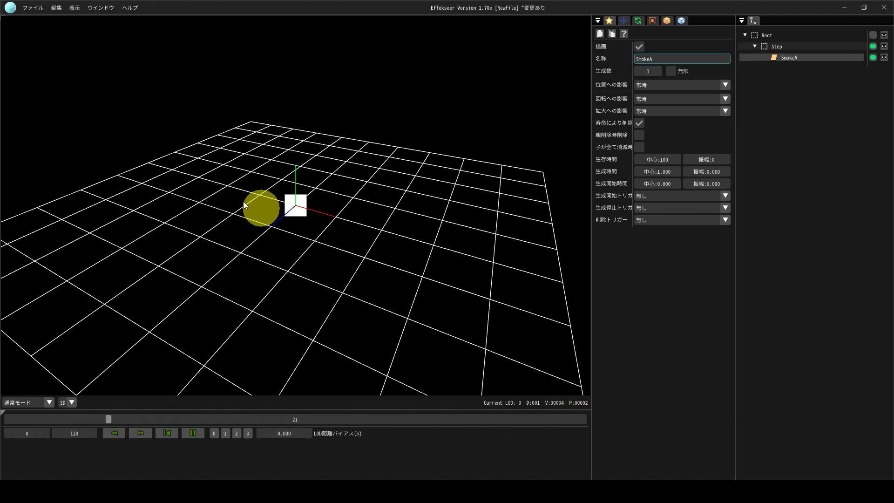
key("ctrl+s")
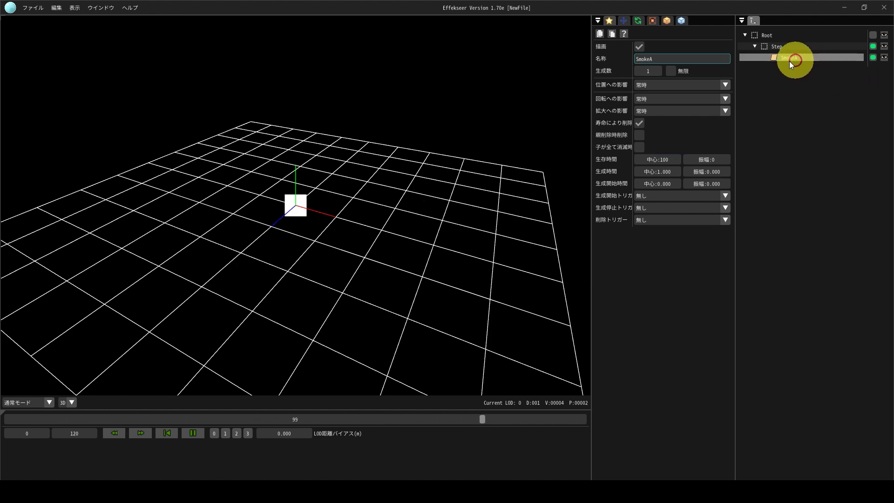
Step: Load Step.png from the Texture folder as SmokeA's color/distortion image
left_click(667, 20)
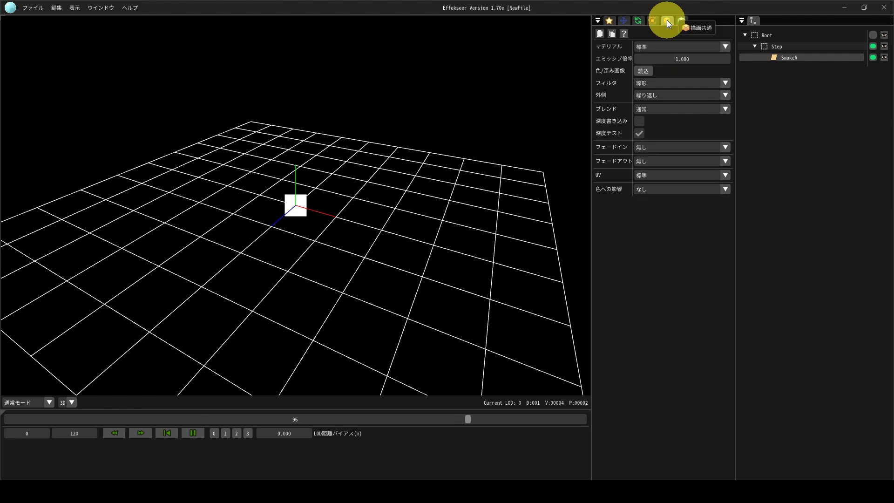
left_click(644, 72)
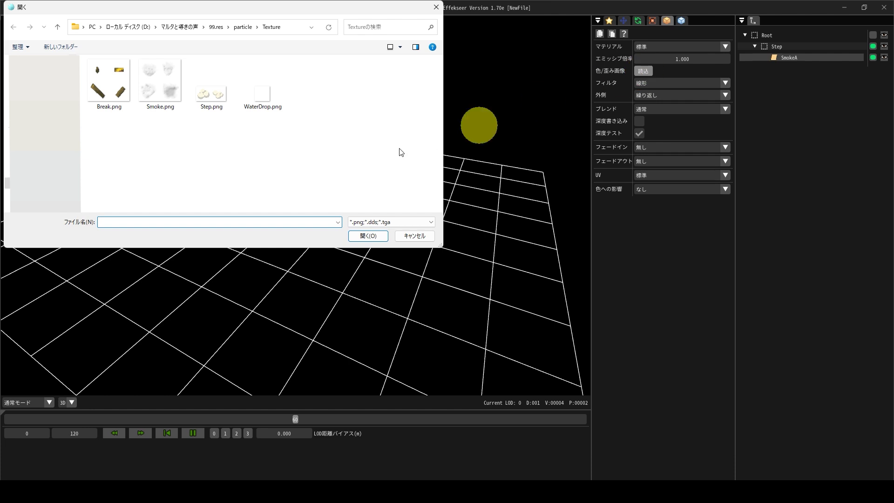
double_click(217, 94)
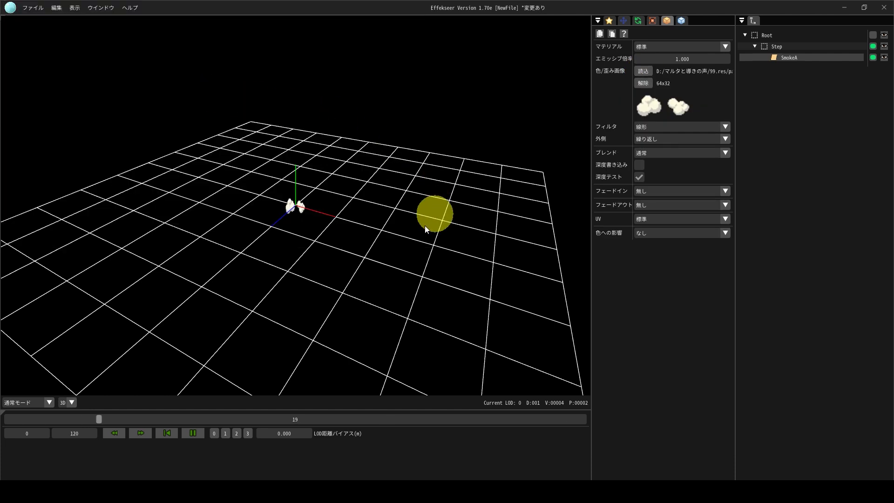
scroll(321, 241, "up", 3)
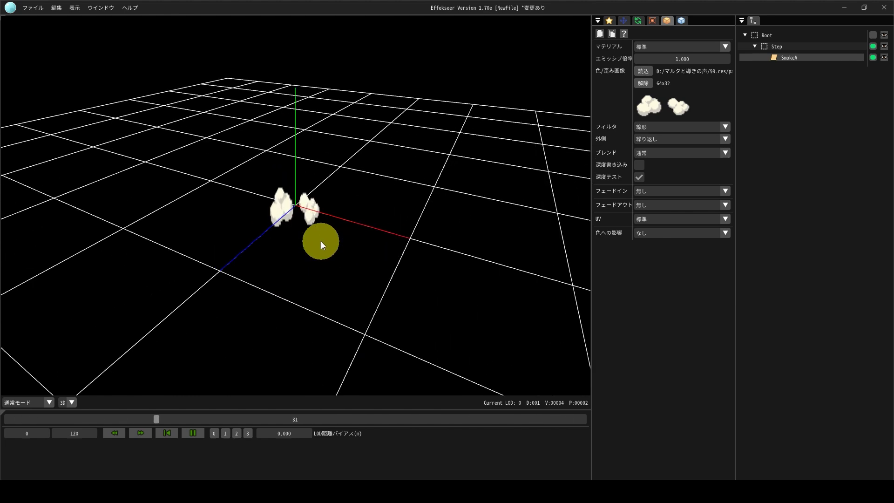
mouse_move(322, 244)
right_mouse_down()
mouse_move(355, 252)
mouse_move(352, 238)
mouse_move(337, 242)
right_mouse_up()
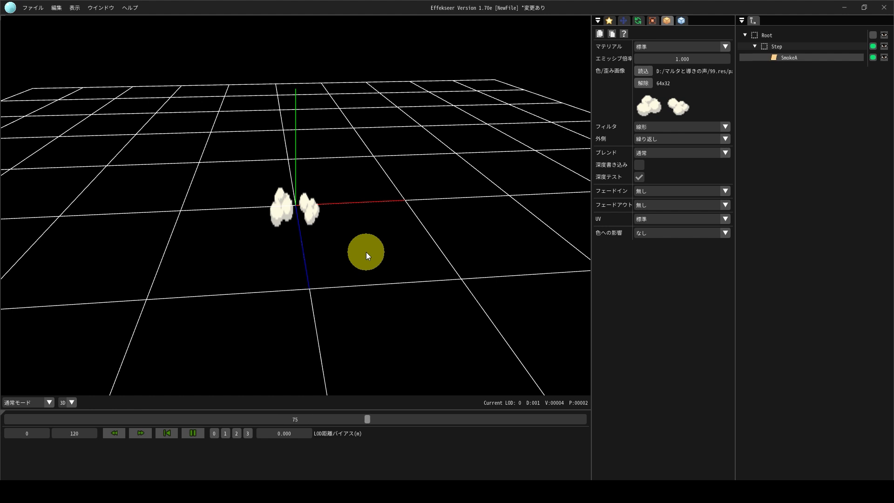
Step: Set SmokeA's UV mode to 固定 (fixed) with a size of X 32 and Y 32
left_click(653, 219)
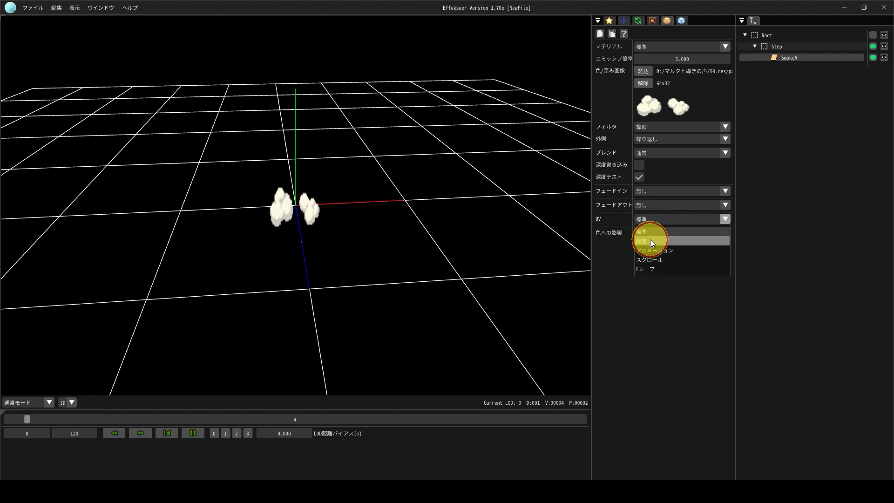
left_click(650, 240)
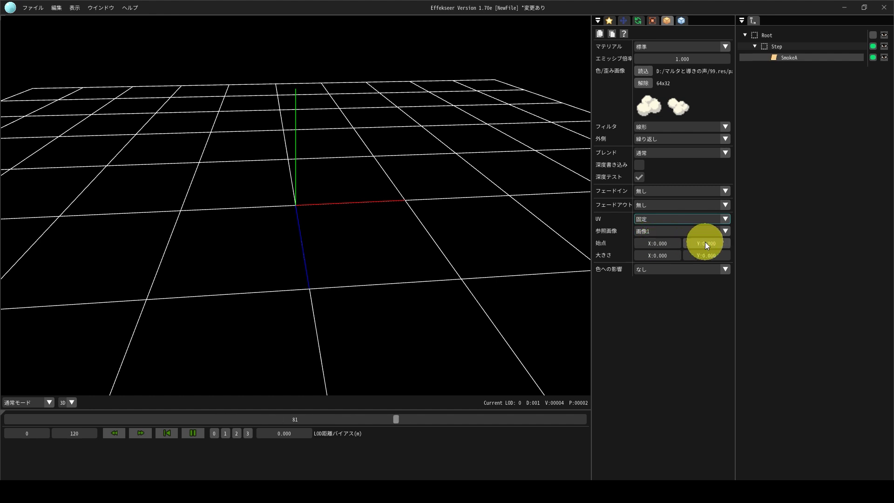
double_click(664, 254)
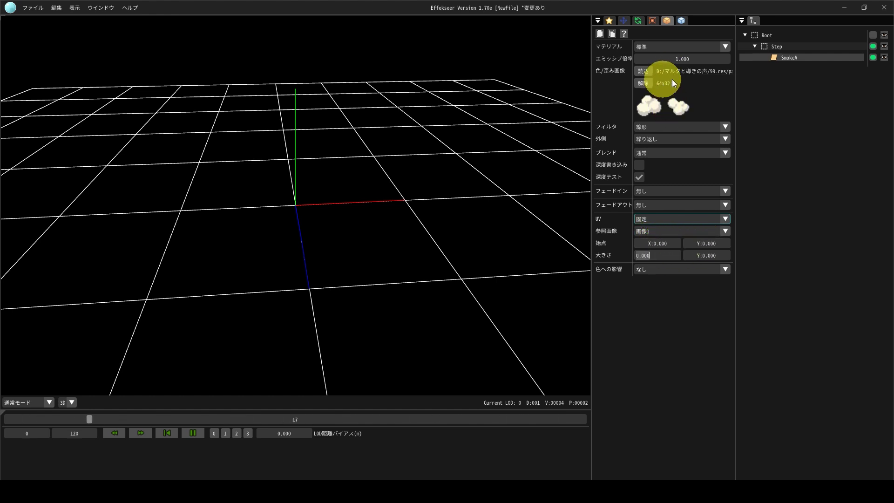
left_click(586, 258)
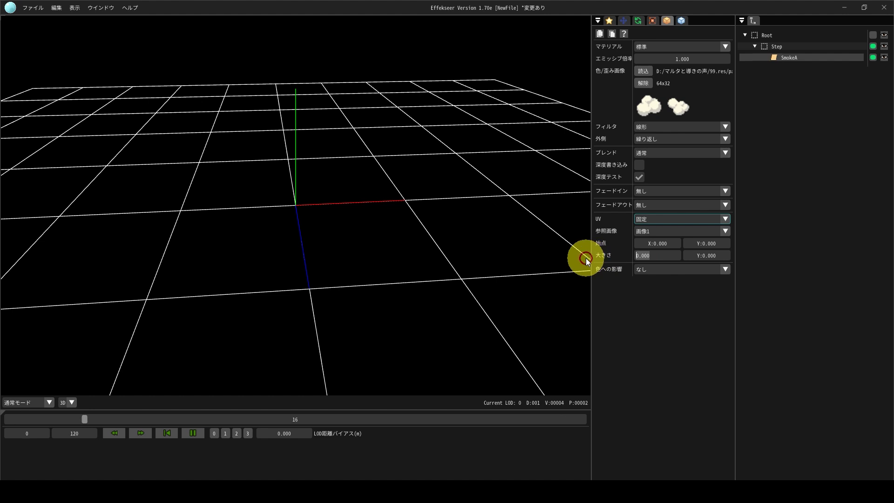
type("32")
key("Tab")
type("32")
key("Tab")
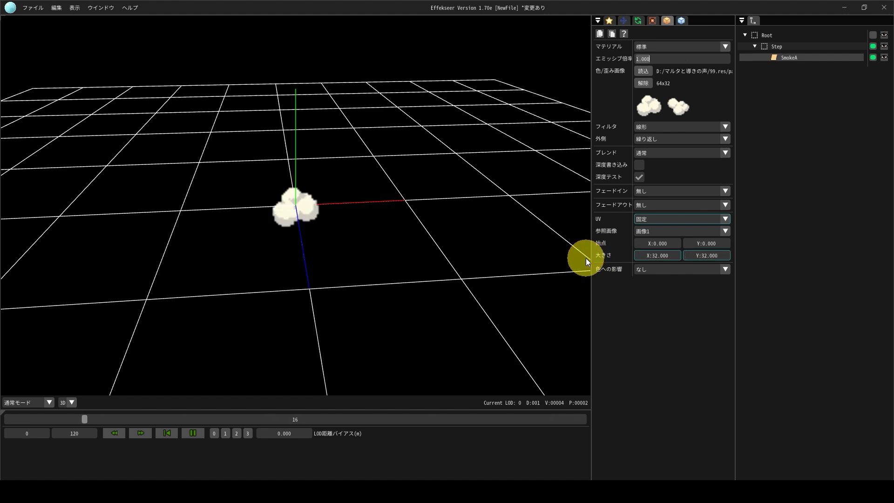
left_click(606, 261)
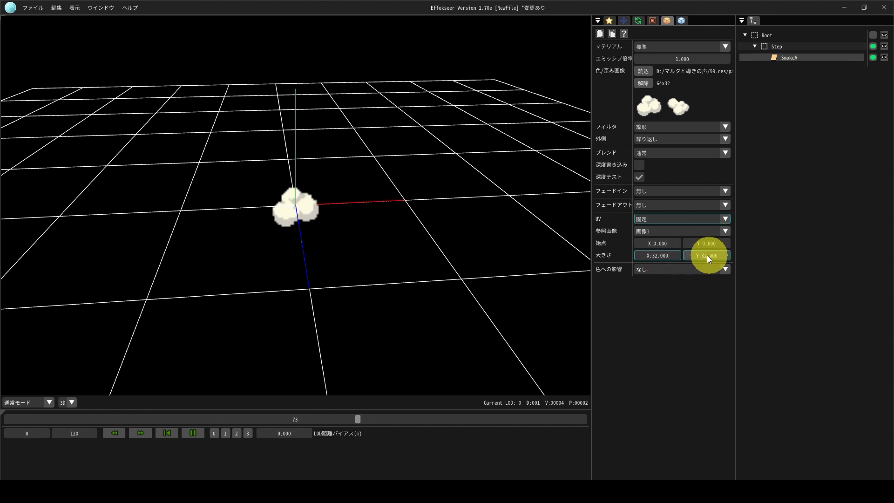
Step: Try a UV start point of X 32 on SmokeA, and return X to 0
left_click_drag(653, 243, 837, 281)
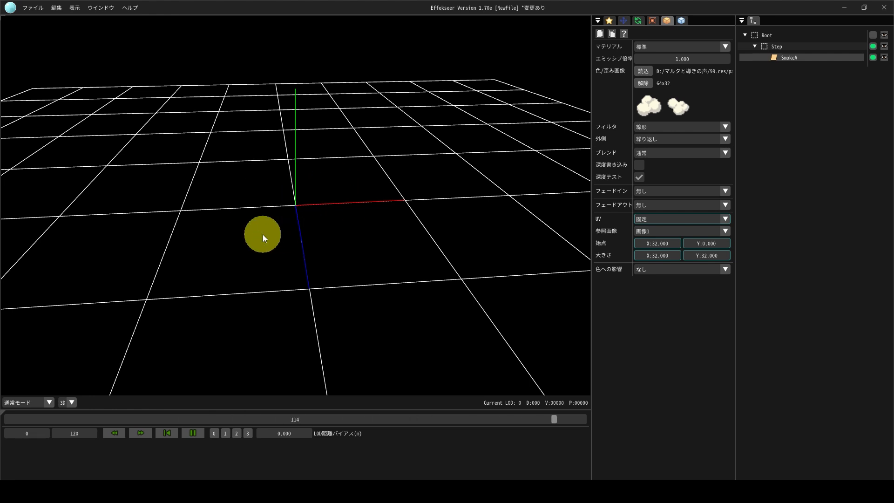
left_click_drag(676, 243, 667, 245)
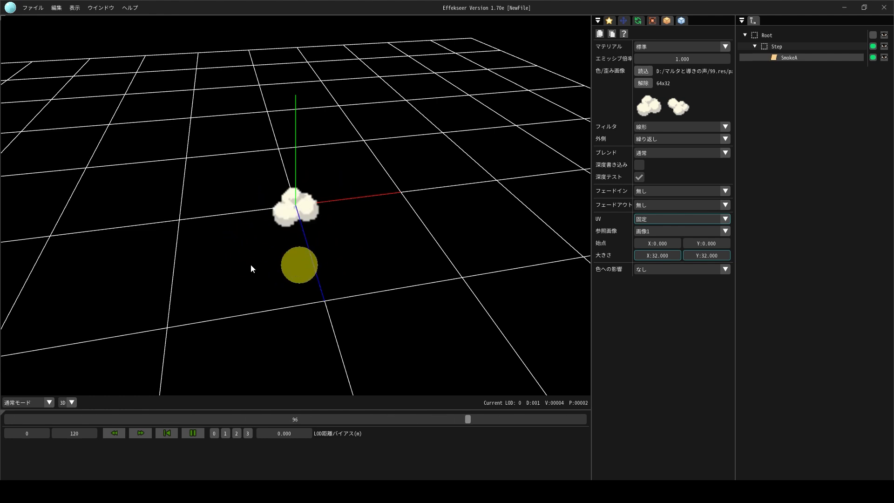
Step: Try a preview playback end frame of 60, and set the end frame to 15
double_click(73, 433)
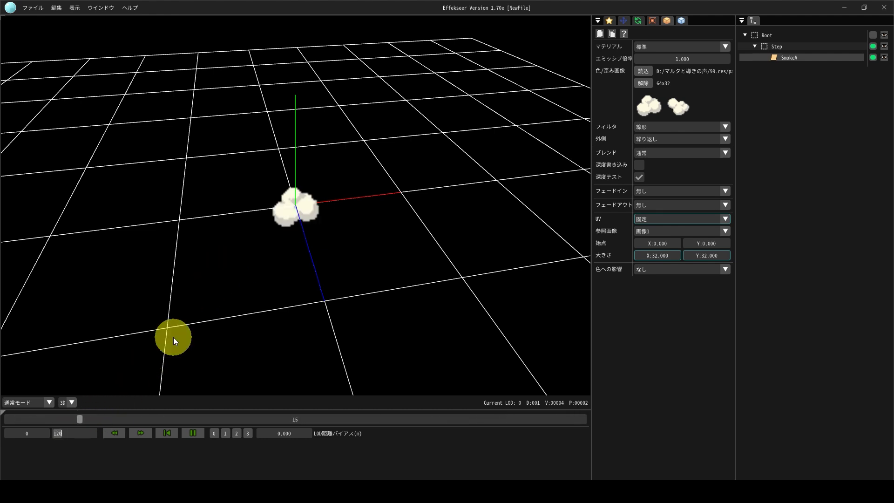
key("Return")
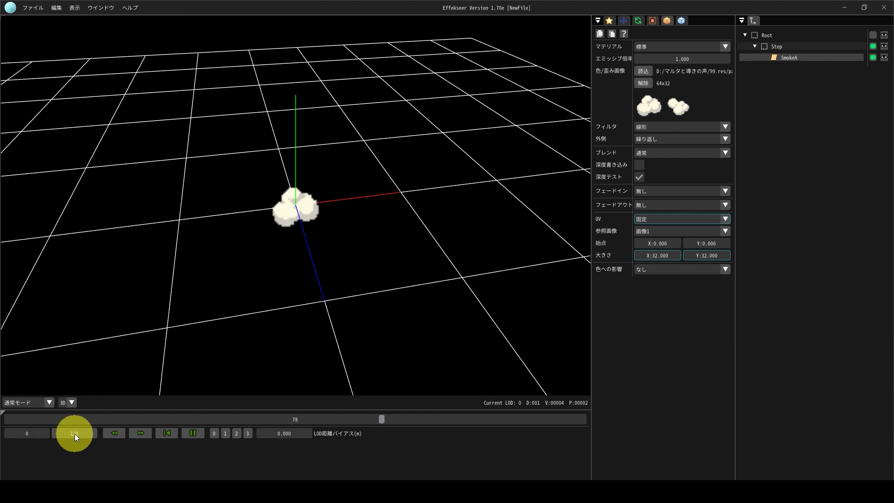
double_click(74, 434)
type("60")
key("Return")
double_click(75, 434)
key("Return")
right_click_drag(269, 351, 28, 450)
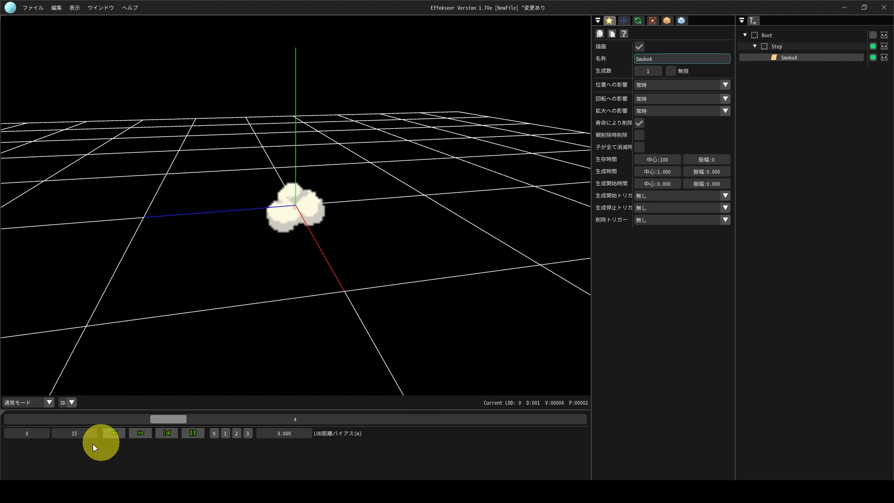
Step: Set the center of SmokeA's 生存時間 (lifetime) to 15
double_click(658, 159)
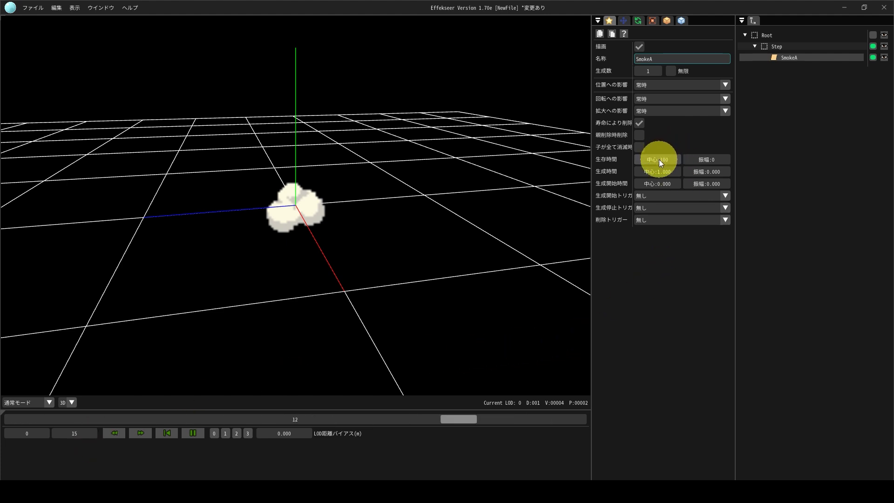
type("15")
left_click(821, 216)
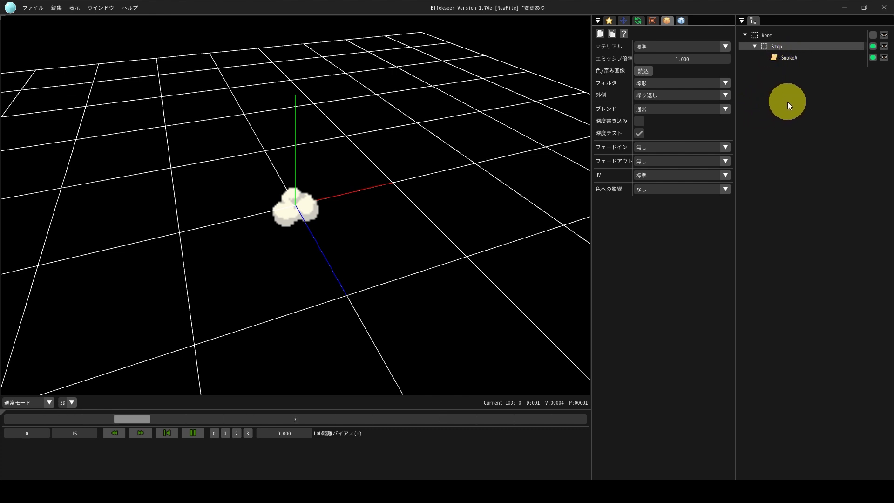
Step: Switch SmokeA's position mode to イージング (easing)
left_click(790, 57)
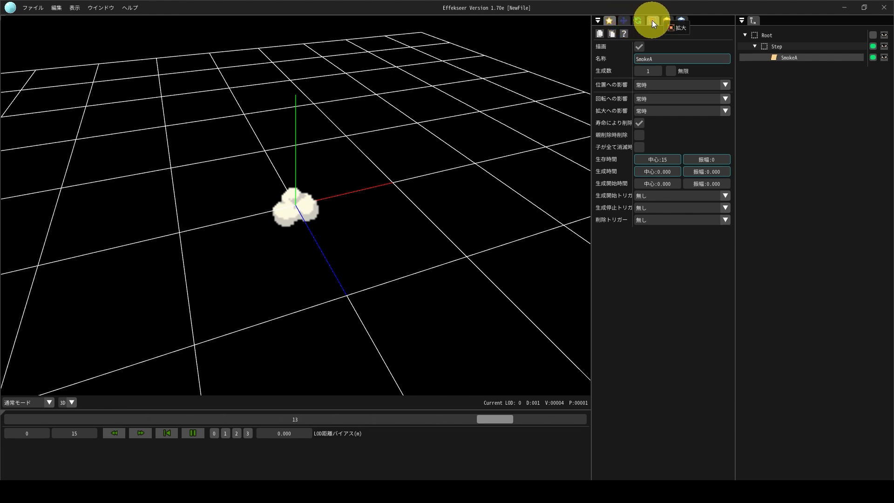
left_click(624, 20)
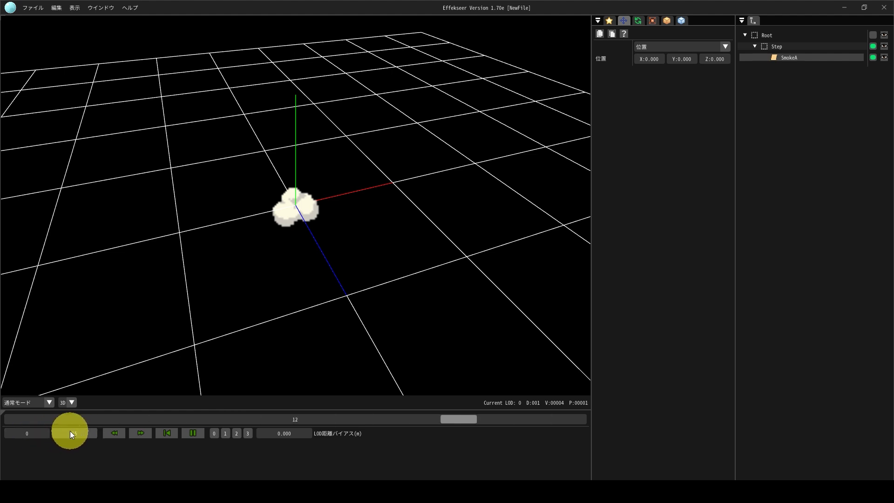
right_click_drag(362, 239, 274, 210)
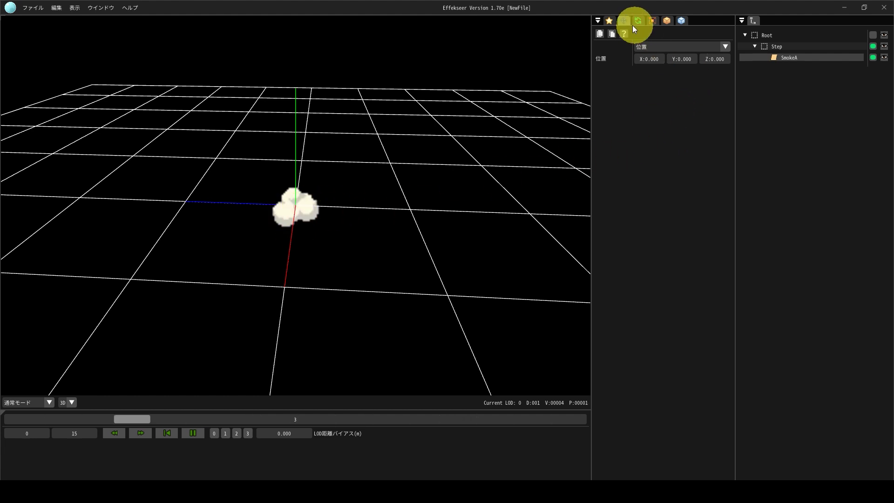
left_click(653, 46)
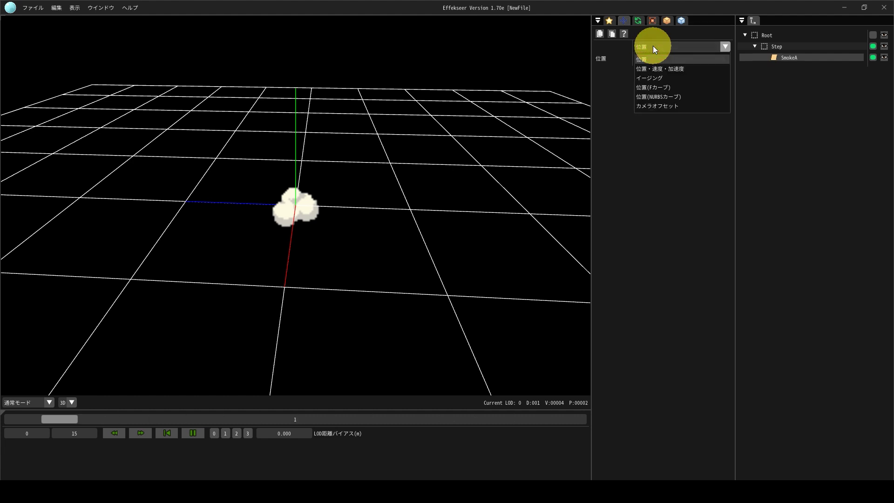
left_click(645, 78)
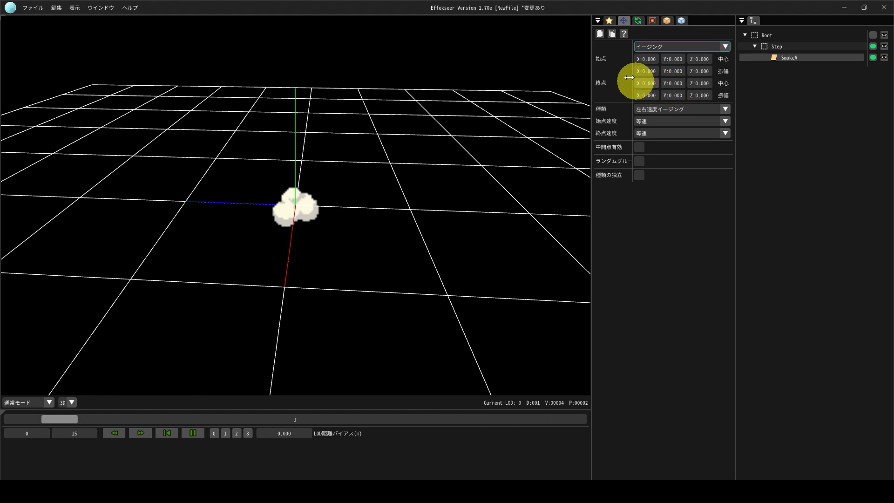
mouse_move(598, 60)
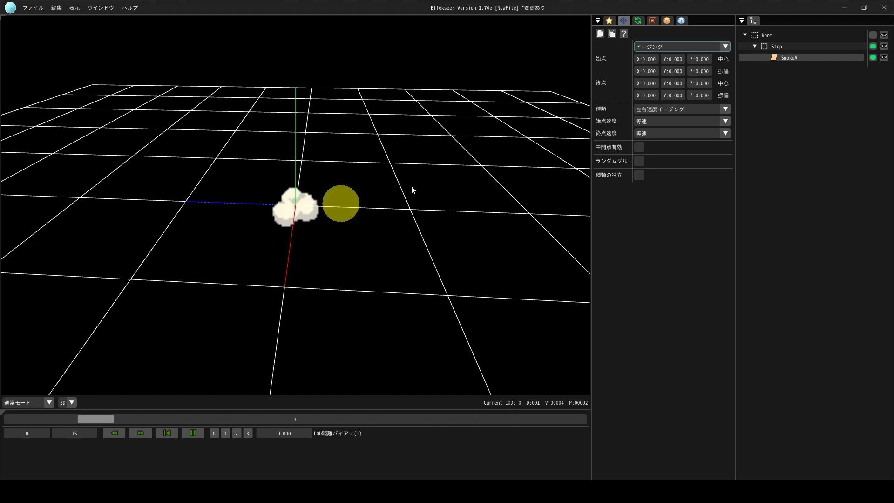
Step: Try shifting the center of SmokeA's position easing start point along Z to 2.6, and return it to 0
left_click_drag(696, 60, 689, 60)
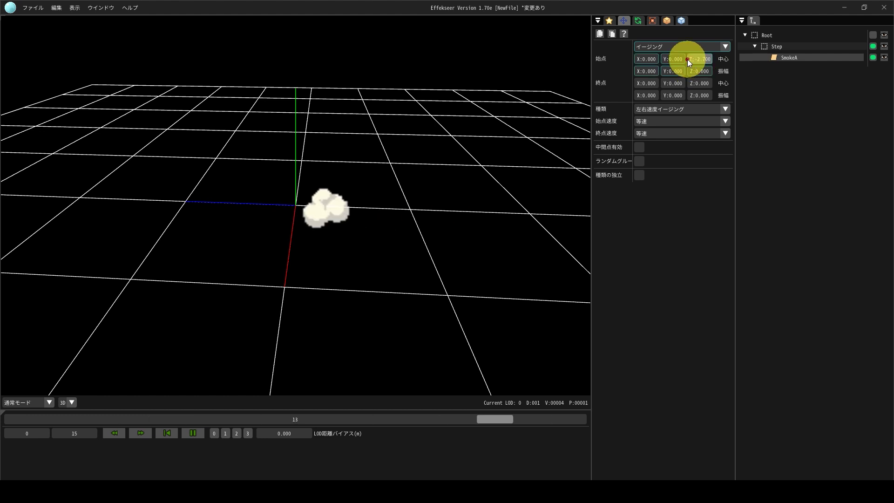
left_click_drag(699, 60, 719, 60)
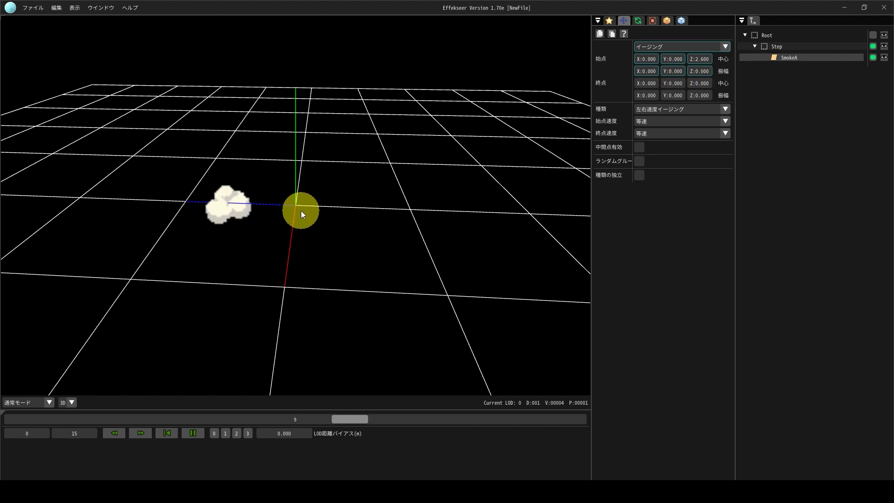
double_click(704, 58)
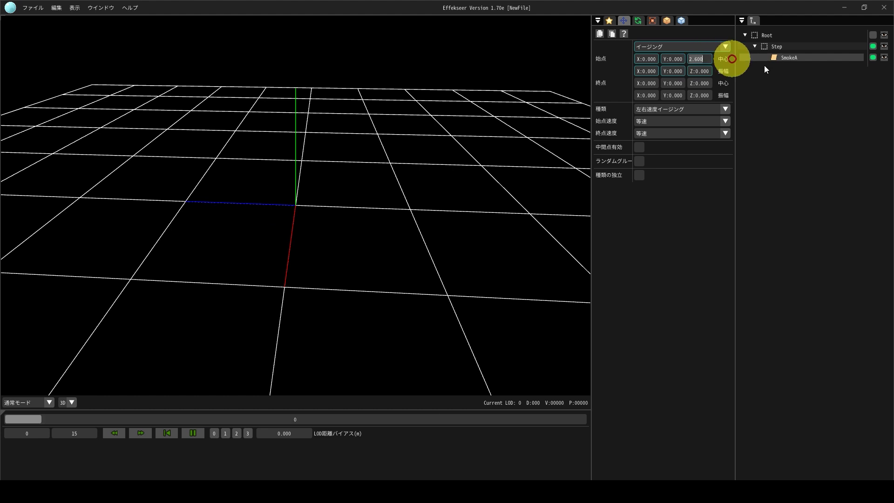
type("0")
key("Return")
Step: Try a center Z of -0.1 for the end point of SmokeA's position easing
double_click(702, 83)
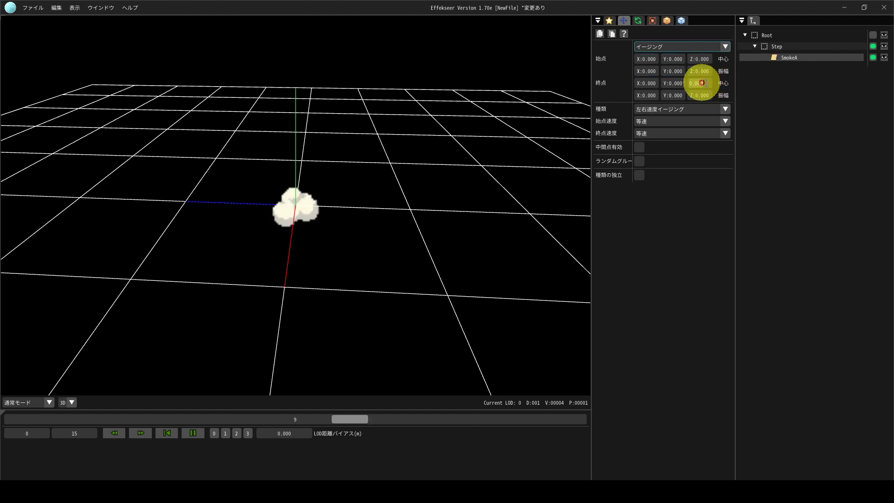
type("-0.1")
key("Return")
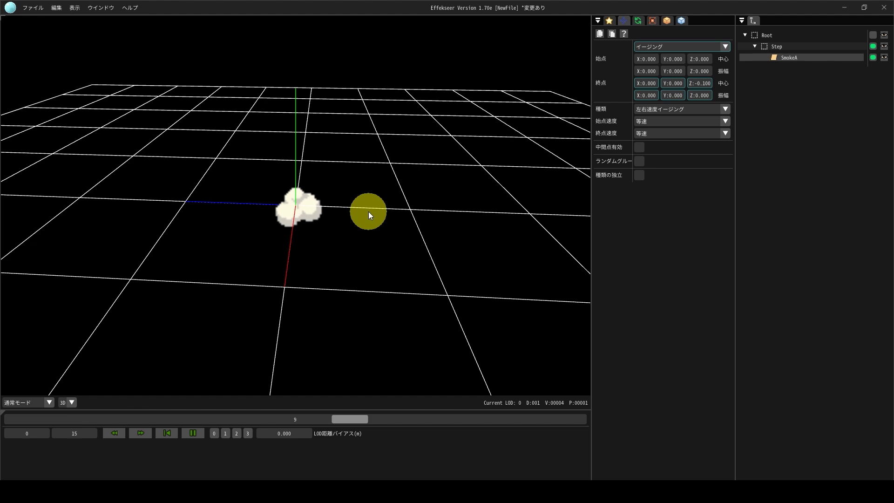
Step: Set SmokeA's position easing to a start point center Z of -0.2 and an end point center Z of -0.5
double_click(700, 59)
type("-0.2")
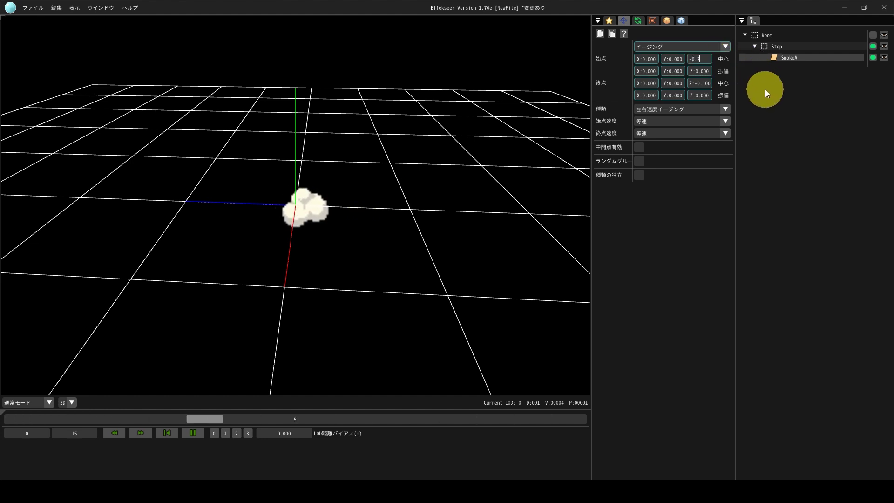
double_click(699, 83)
type("-0.5")
left_click(399, 176)
right_click_drag(356, 215, 355, 215)
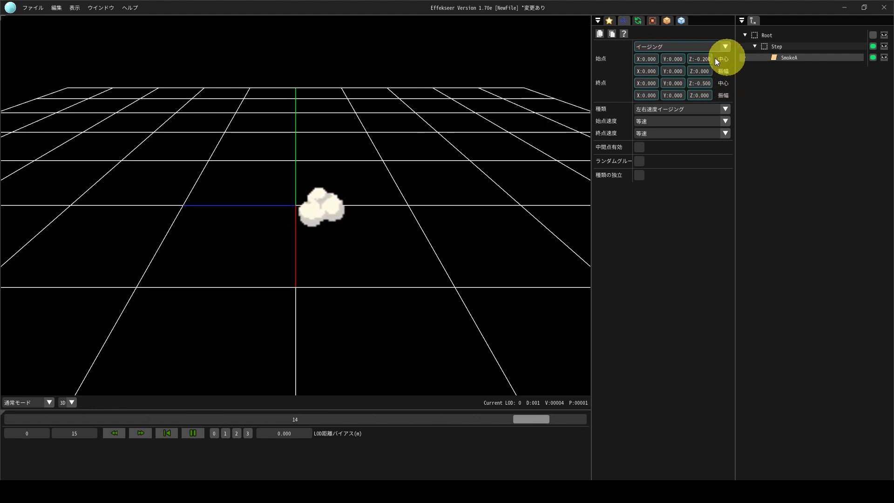
left_click(722, 89)
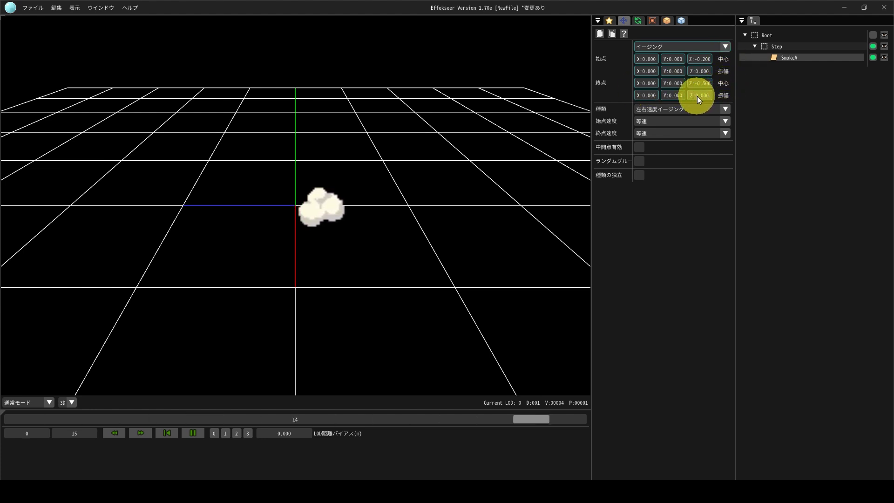
left_click_drag(697, 96, 703, 96)
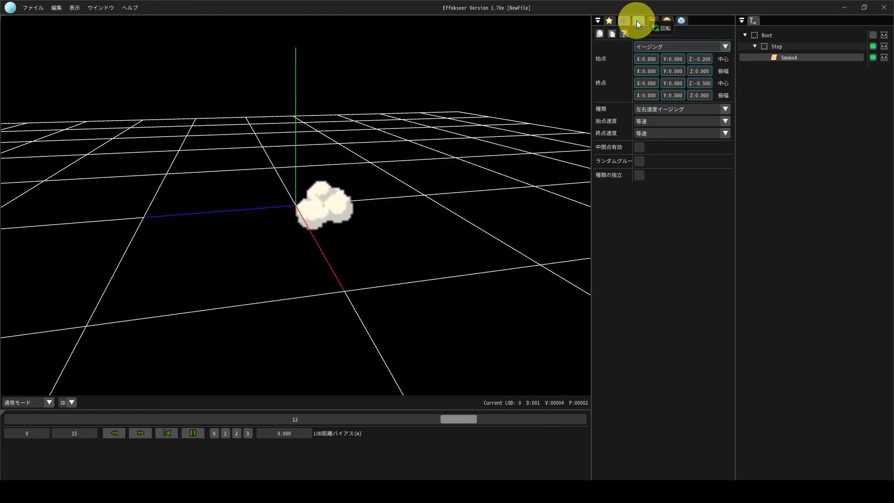
Step: Set SmokeA's rotation mode to 角度・速度・加速度 (angle, velocity, acceleration) with an angle amplitude (振幅) of Z 180
left_click(637, 21)
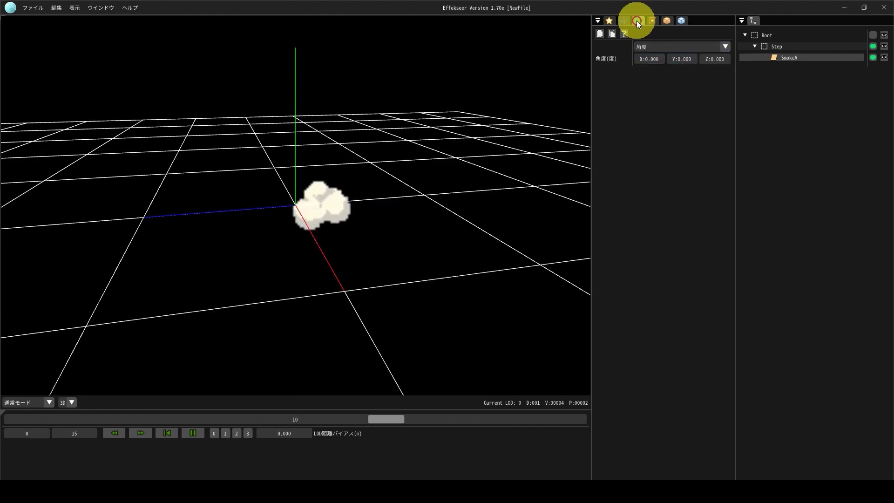
left_click(676, 48)
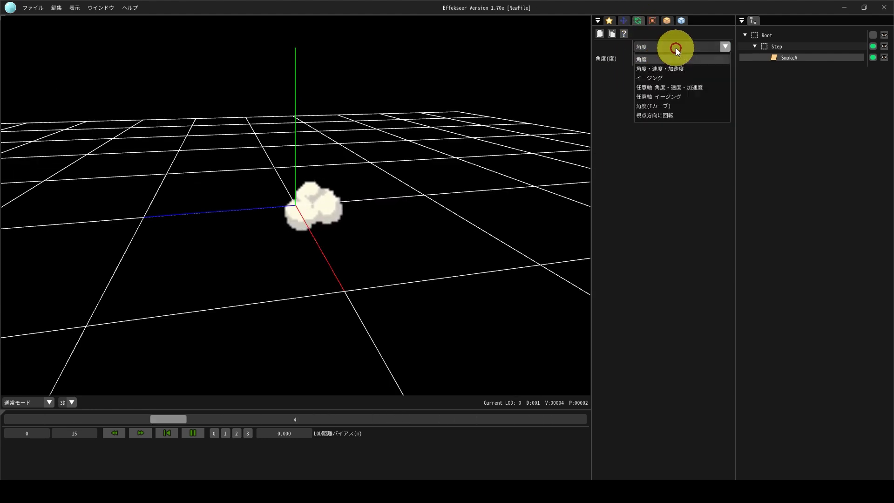
left_click(662, 70)
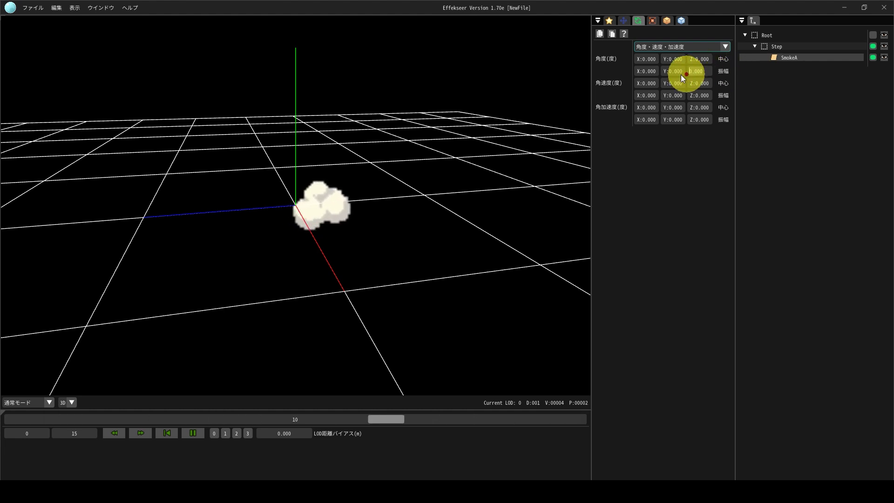
type("180")
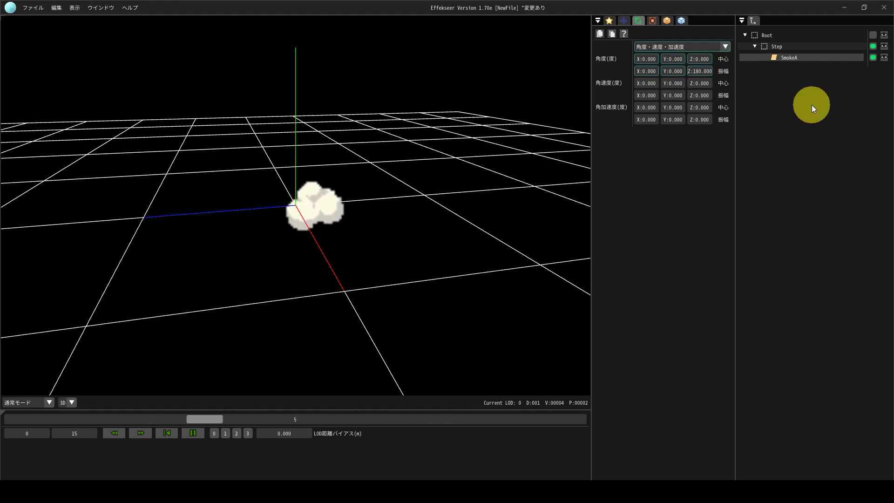
left_click(812, 105)
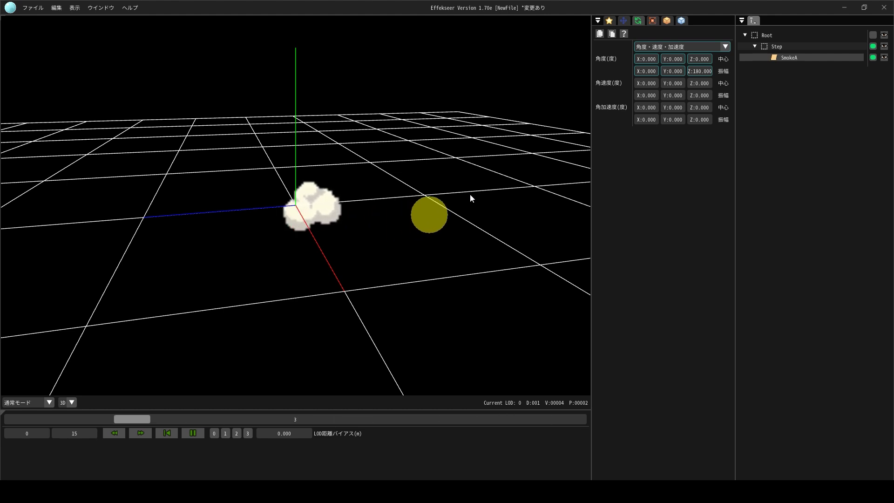
Step: Set SmokeA's 配置方法 (placement method) to Z軸回転ビルボード and check the sprite's rotation in the preview
left_click(682, 22)
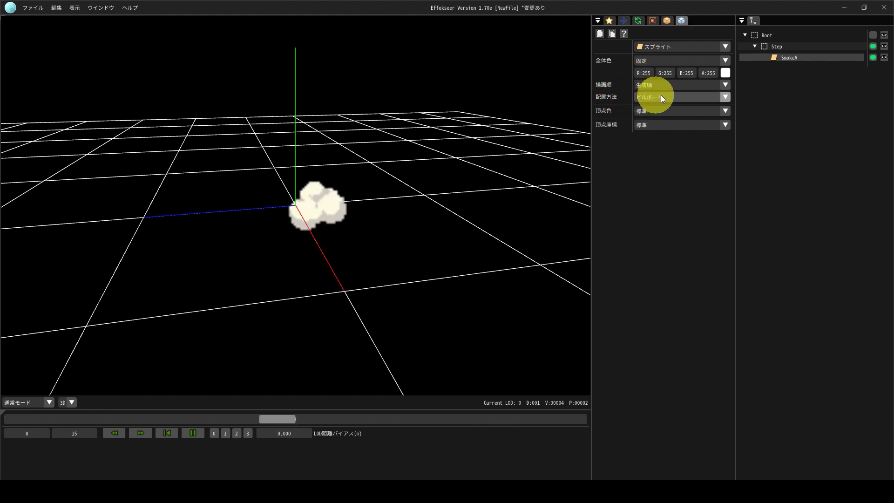
left_click(677, 95)
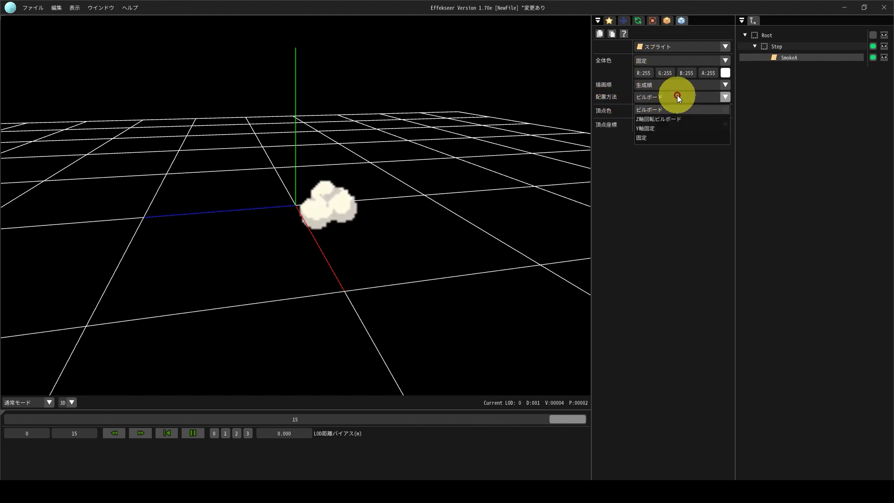
left_click(661, 119)
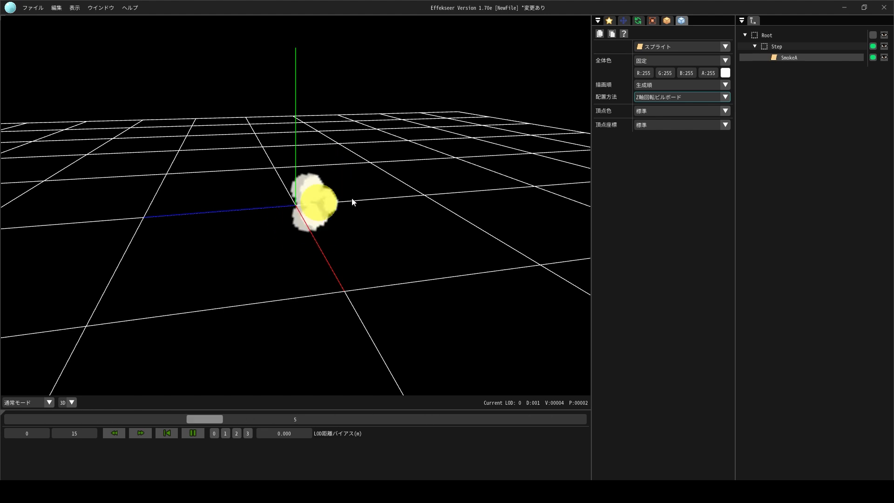
left_click(638, 21)
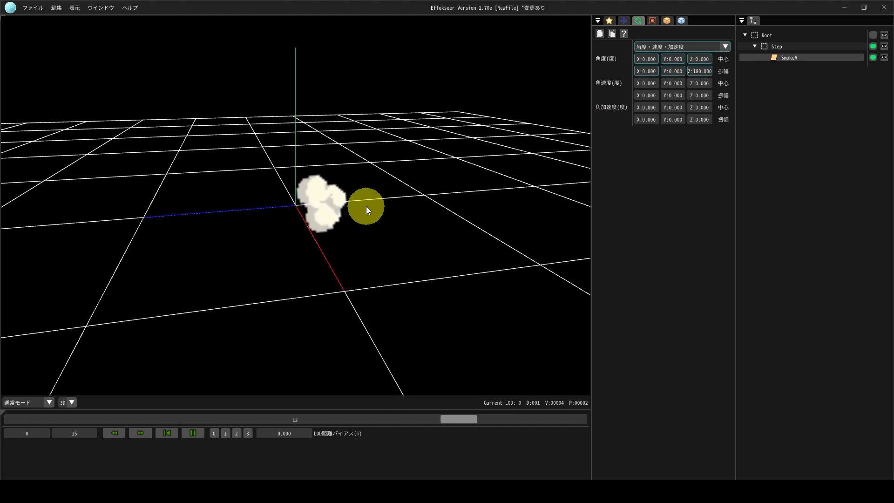
right_click_drag(364, 206, 359, 210)
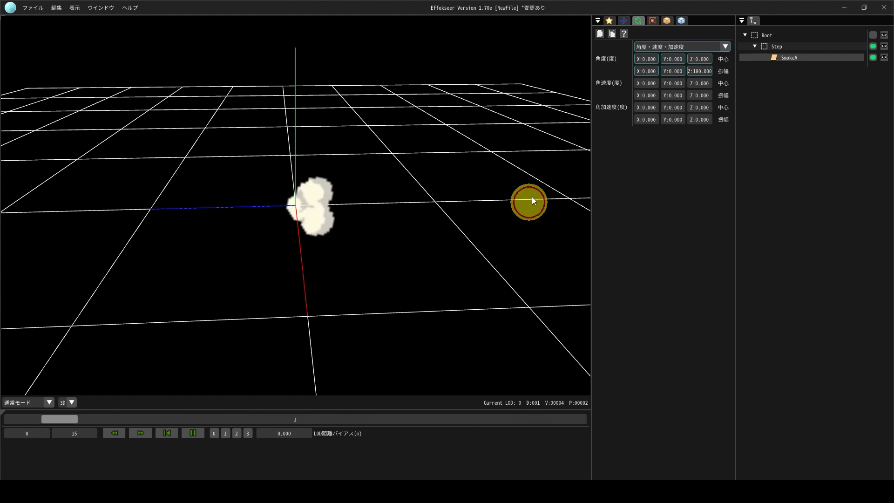
Step: Set SmokeA's scale mode to イージング (easing) with an end point center of 0 for X, Y and Z
left_click(654, 20)
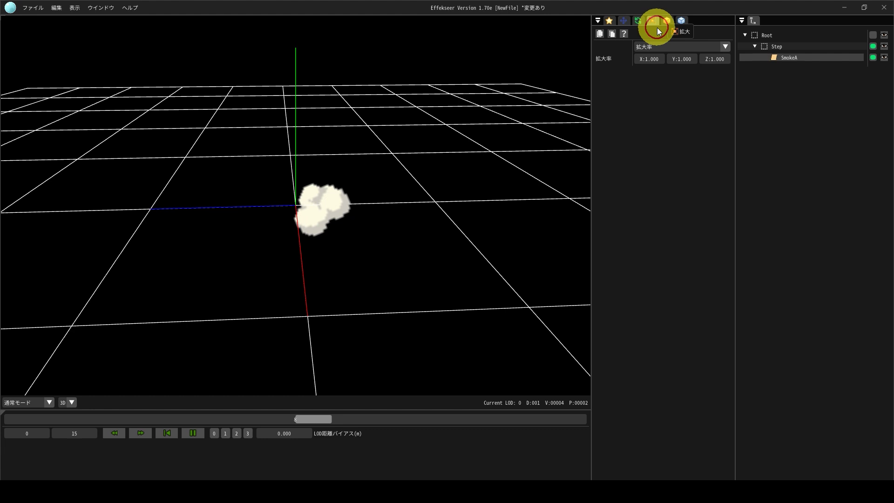
left_click(667, 47)
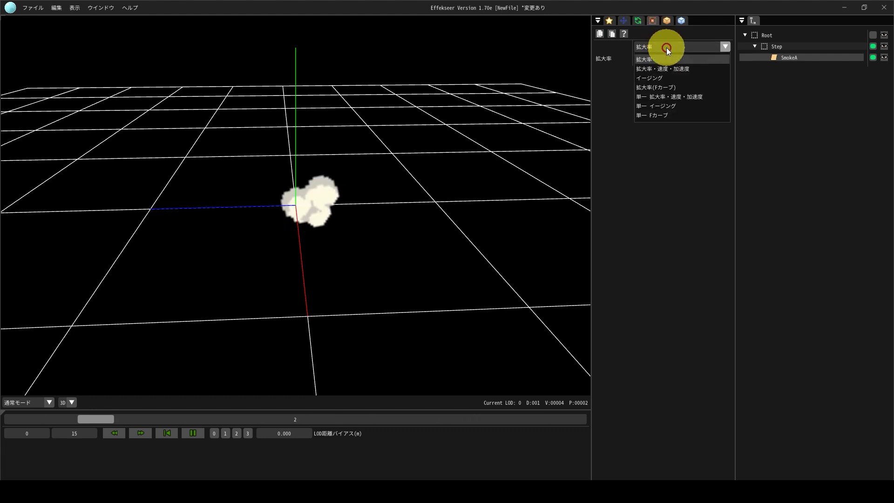
left_click(644, 77)
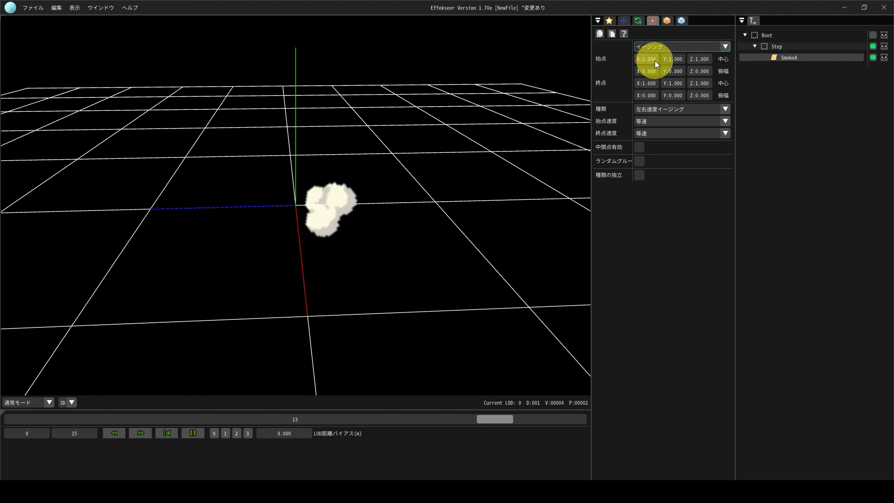
left_click(644, 83)
type("0")
key("Tab")
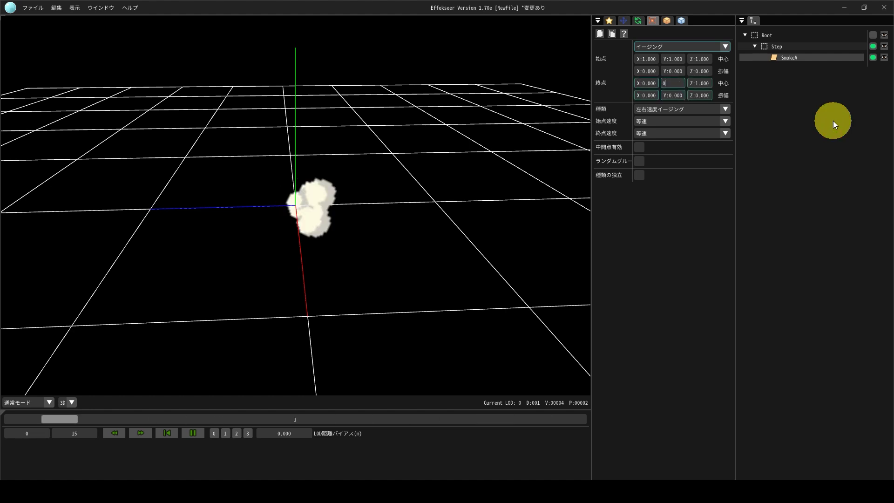
type("0")
key("Tab")
type("0")
key("Tab")
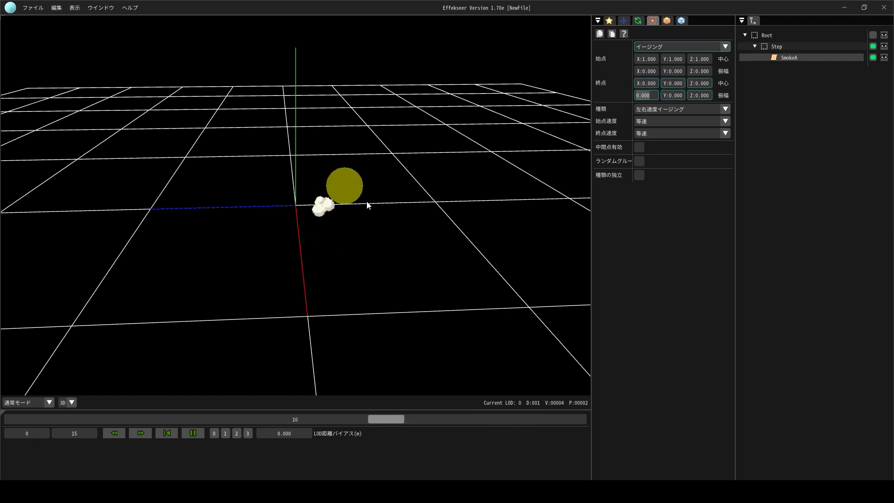
Step: Change SmokeA's scale easing end point center to 0.5 for X, Y and Z and check the preview
left_click(646, 83)
type("0.5")
key("Tab")
type("0.5")
key("Tab")
type("0.5")
key("Tab")
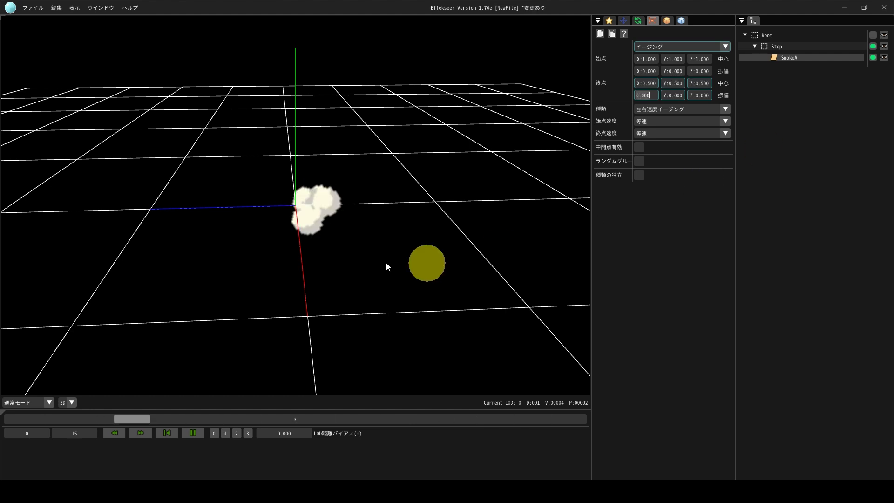
left_click(315, 217)
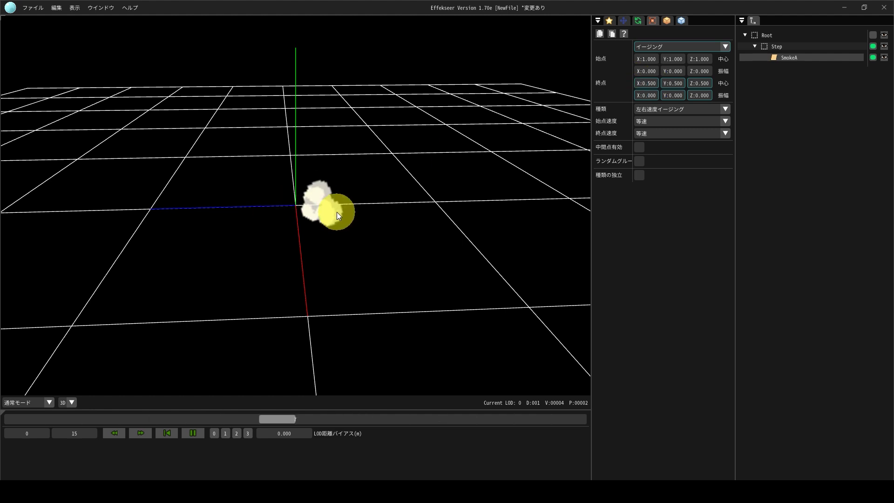
Step: Set SmokeA's フェードアウト (fade-out) to 生存時間内にフェードアウト with a frame count of 15
left_click(667, 21)
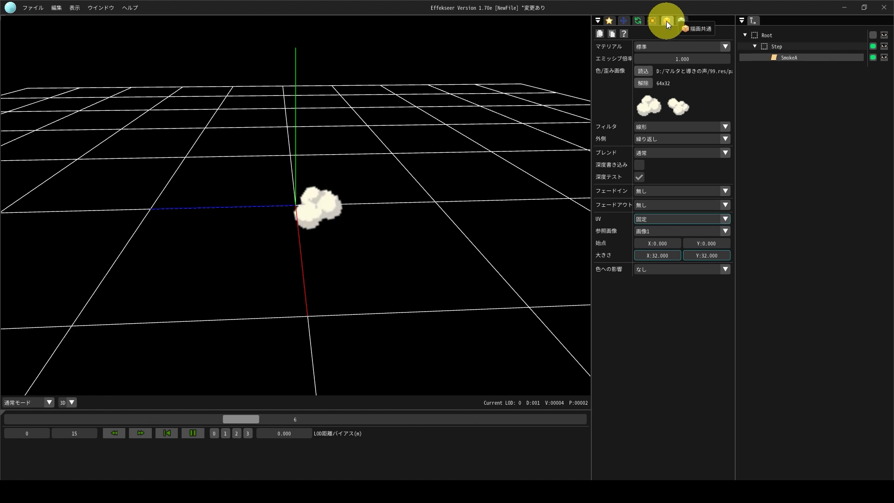
left_click(647, 205)
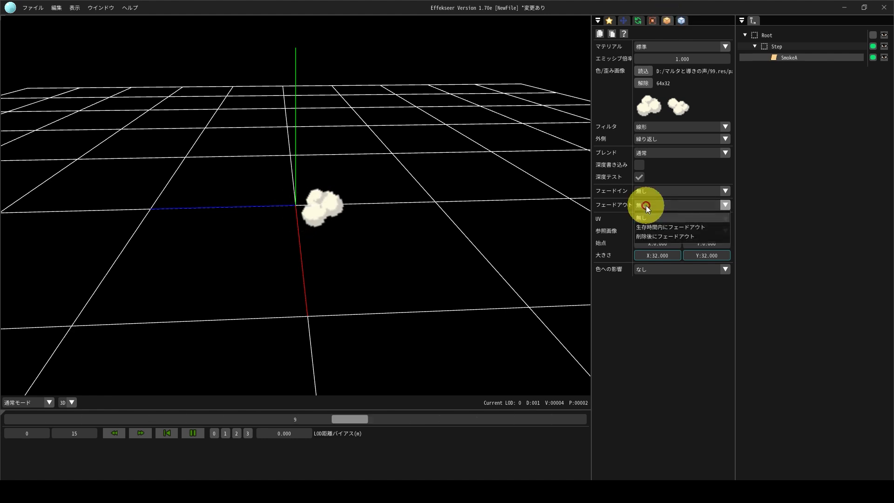
left_click(656, 228)
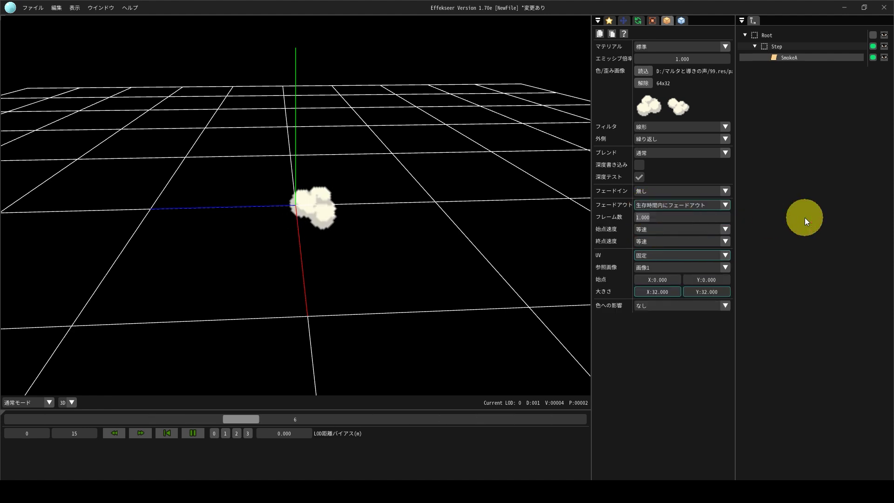
type("15")
key("Return")
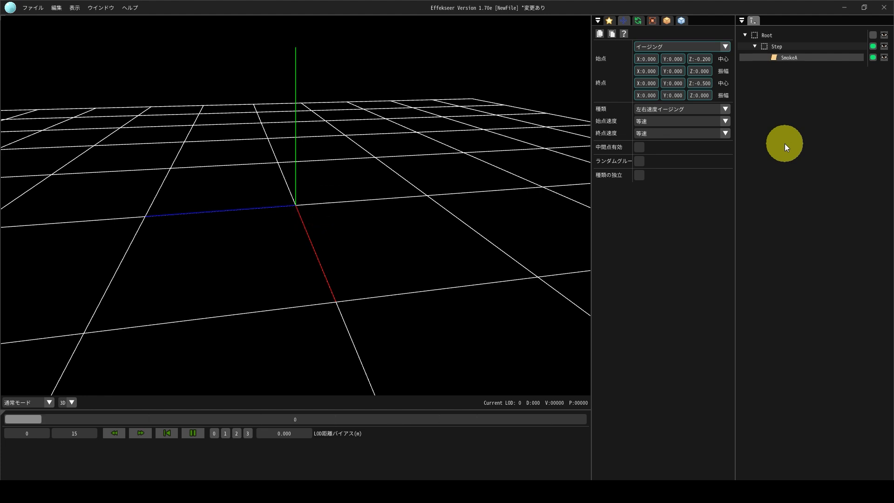
Step: Copy the SmokeA node and paste it as another child of the Step node
right_click(790, 57)
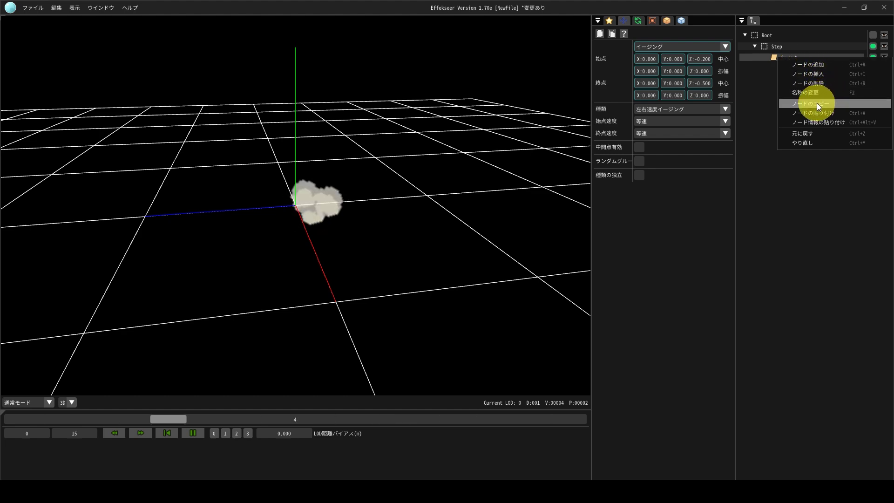
left_click(817, 103)
left_click(790, 46)
right_click(779, 47)
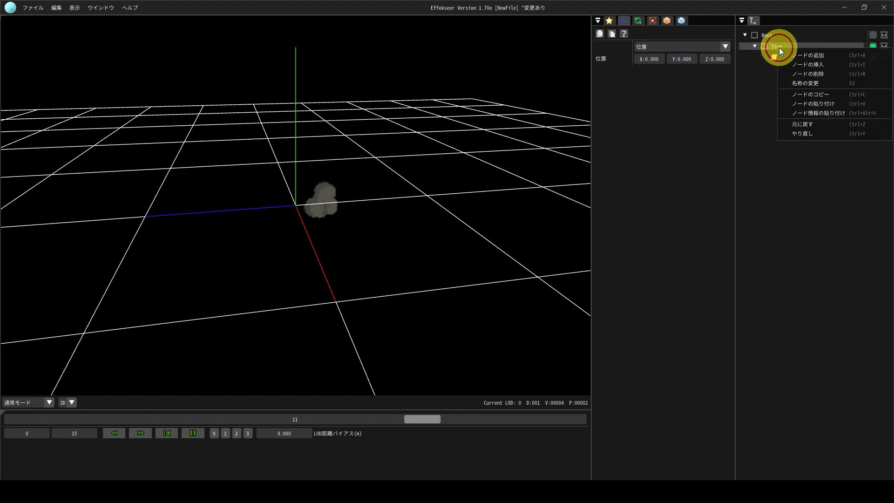
left_click(814, 101)
Step: Rename the pasted SmokeA copy as SmokeB
left_click(793, 69)
double_click(793, 69)
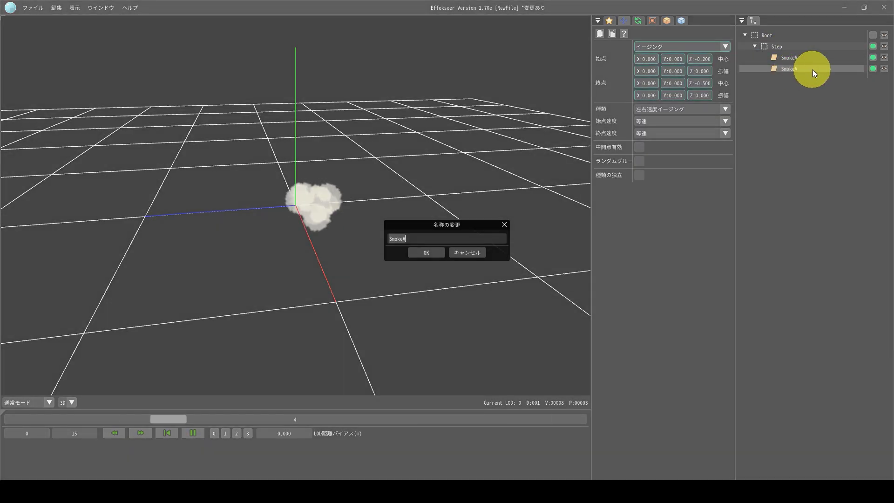
left_click(445, 240)
key("BackSpace")
type("B")
key("Return")
Step: Set SmokeB's UV start point (始点) X to 32 and compare the settings with SmokeA
left_click(667, 21)
left_click_drag(664, 280, 691, 288)
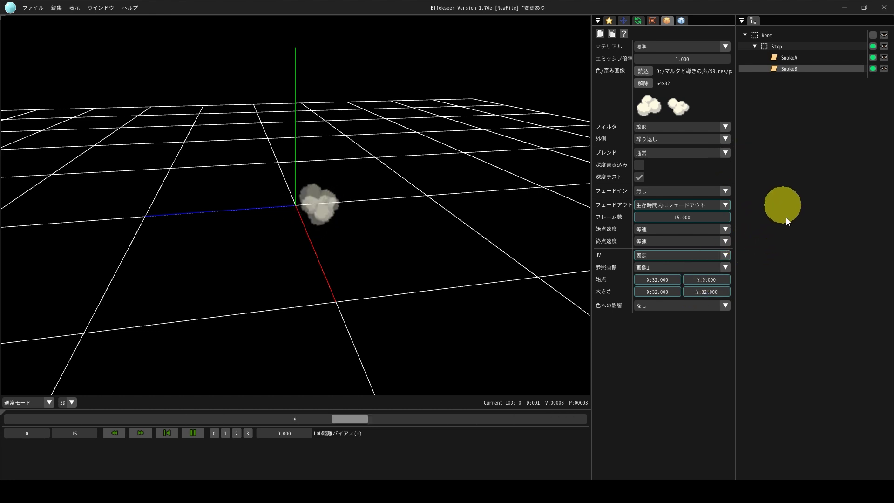
left_click(792, 56)
left_click(787, 70)
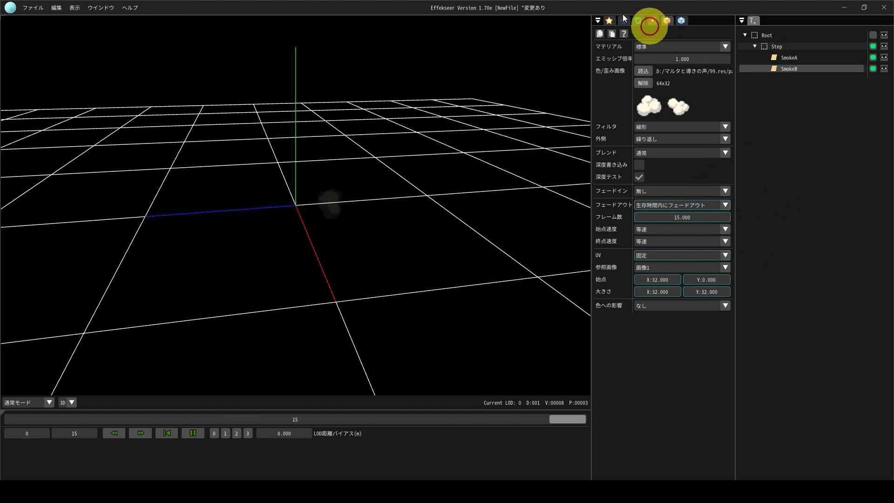
Step: Set SmokeB's position easing to a start point center Z of -0.5 and an end point center Z of -1
left_click(624, 21)
right_click_drag(486, 164, 566, 114)
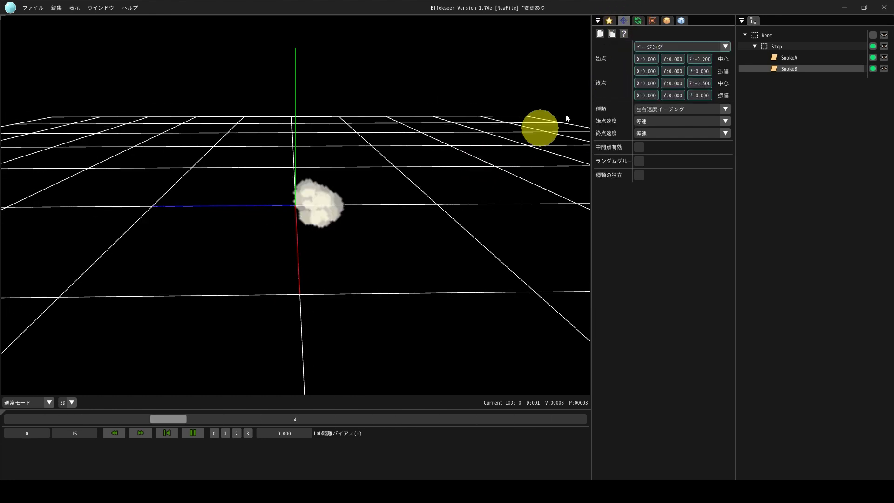
double_click(700, 58)
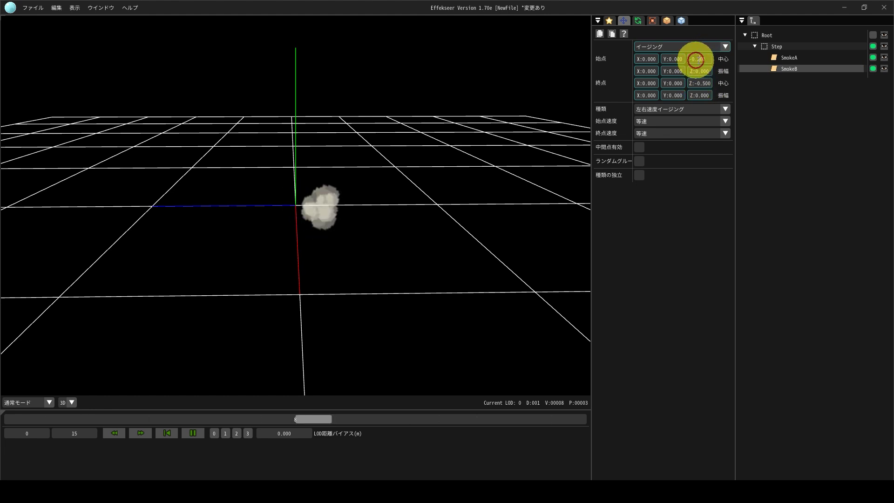
left_click(762, 73)
double_click(703, 84)
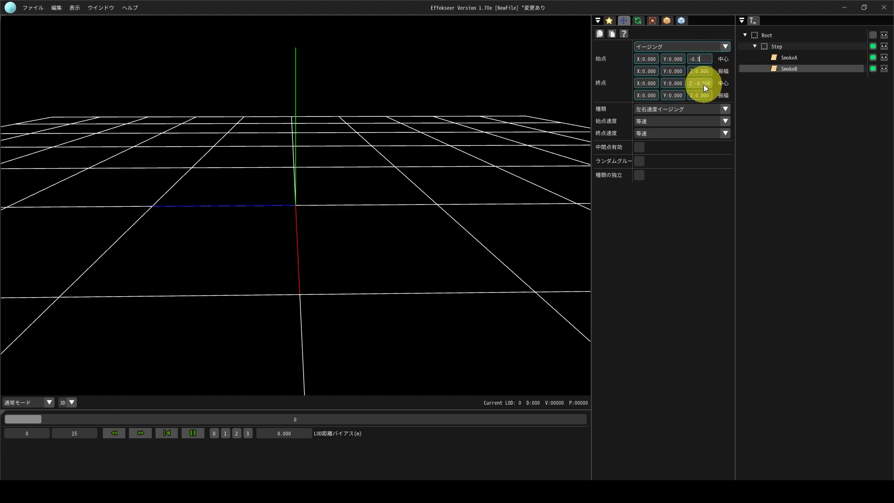
type("-1")
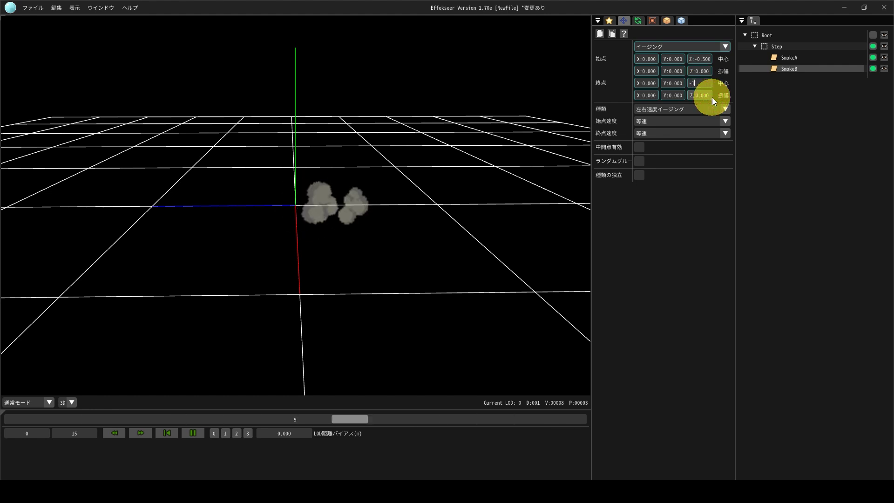
left_click(792, 111)
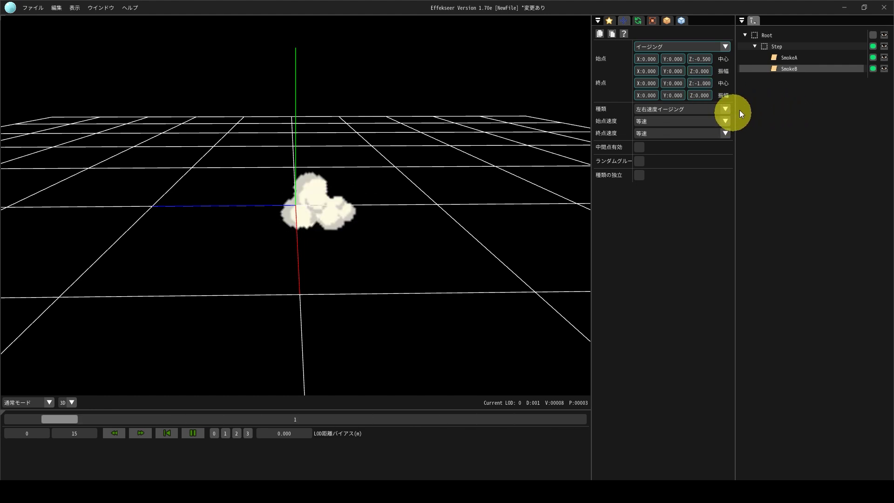
right_click_drag(355, 231, 393, 230)
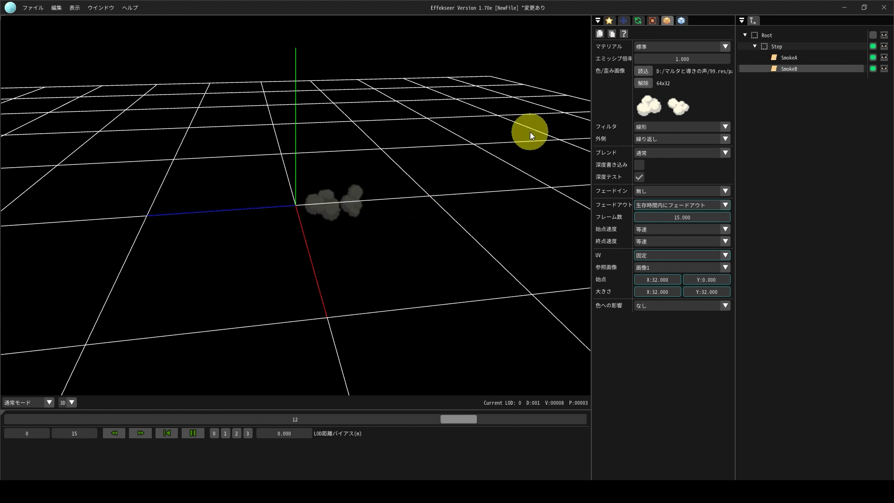
Step: Set the alpha of SmokeB's 全体色 (overall color) to 128
left_click(682, 21)
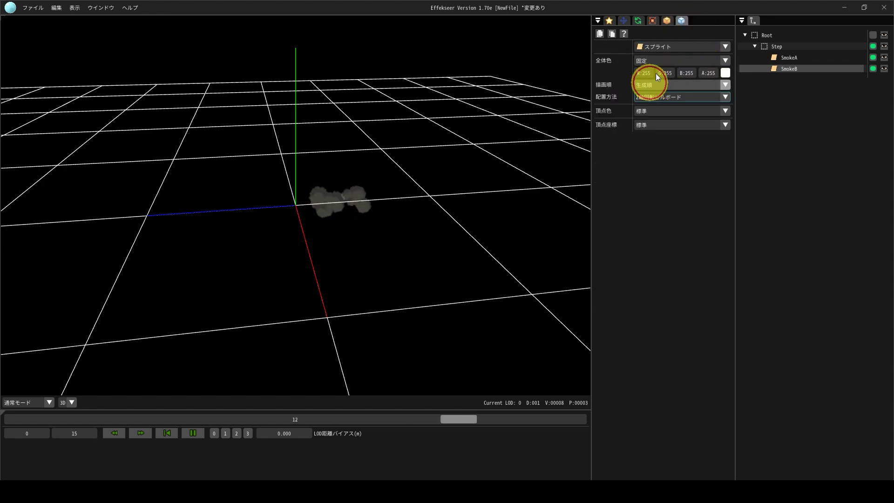
double_click(711, 74)
type("1")
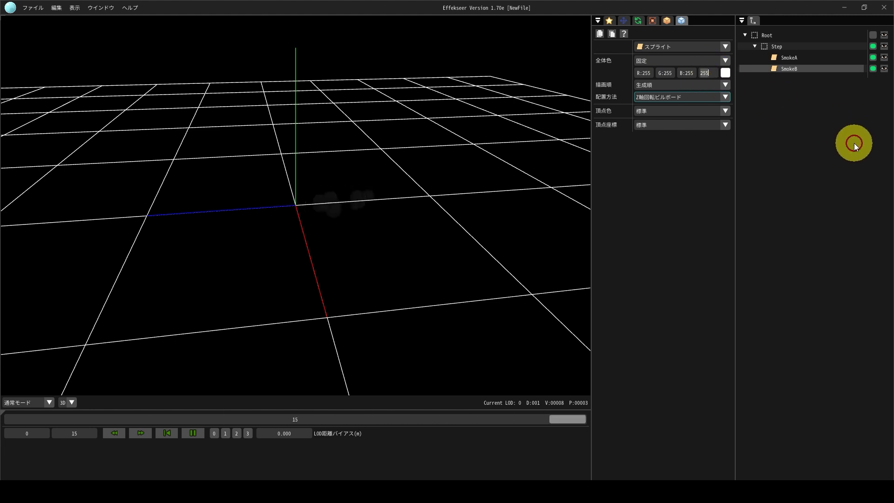
type("28")
key("Return")
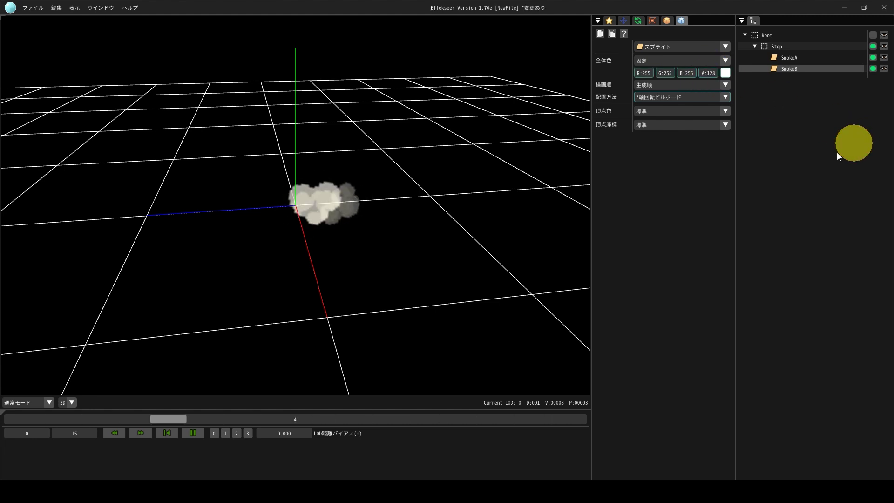
Step: Set the alpha of SmokeA's 全体色 (overall color) to 64 and check the smoke in the preview
double_click(709, 73)
type("255")
left_click(818, 107)
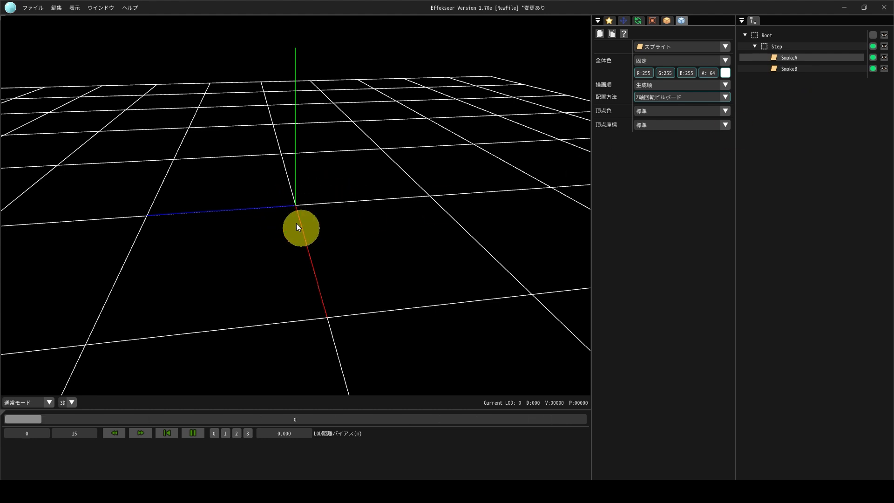
mouse_move(449, 228)
right_mouse_down()
mouse_move(353, 242)
mouse_move(666, 56)
mouse_move(625, 32)
mouse_move(515, 122)
mouse_move(377, 219)
mouse_move(365, 225)
mouse_move(363, 218)
right_mouse_up()
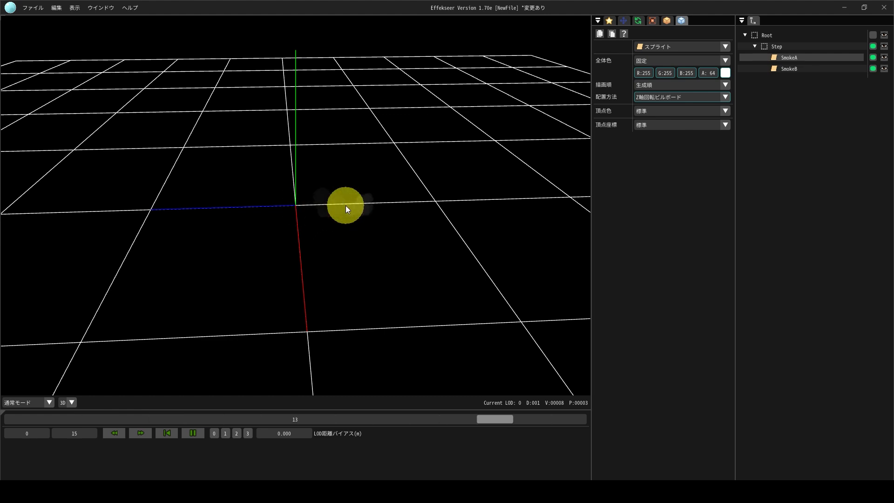
Step: Set the Step node's position Z to -0.3 and raise its Y position
left_click(779, 46)
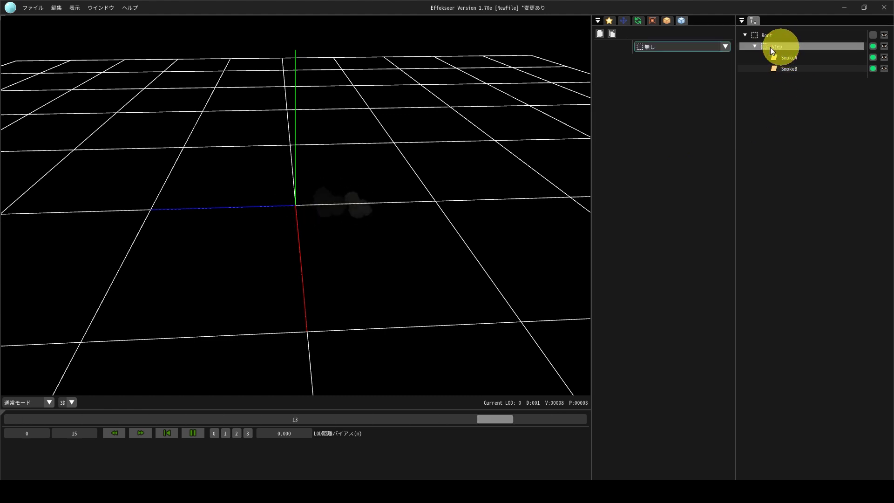
left_click(623, 21)
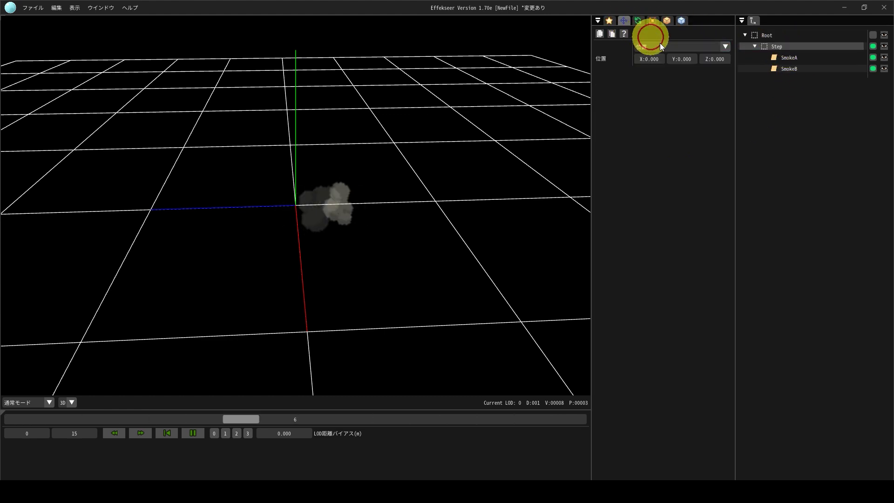
mouse_move(716, 57)
left_mouse_down()
mouse_move(725, 60)
mouse_move(712, 56)
left_mouse_up()
left_click(794, 74)
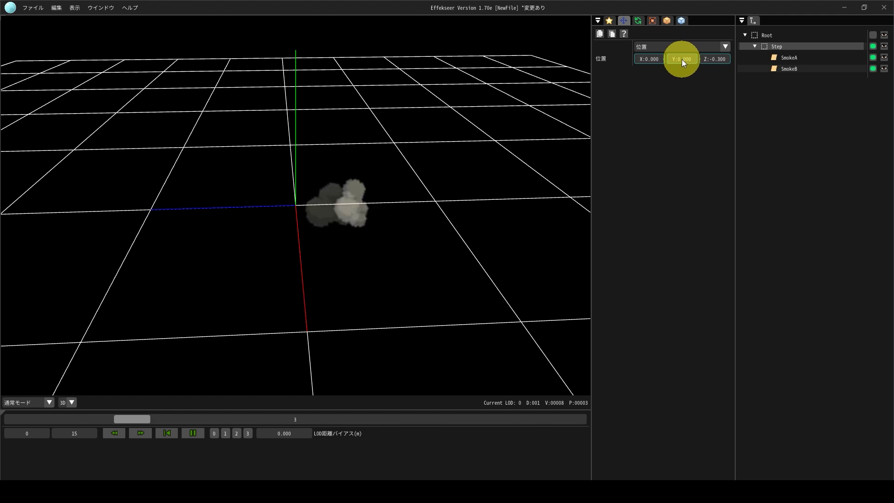
left_click_drag(682, 60, 684, 60)
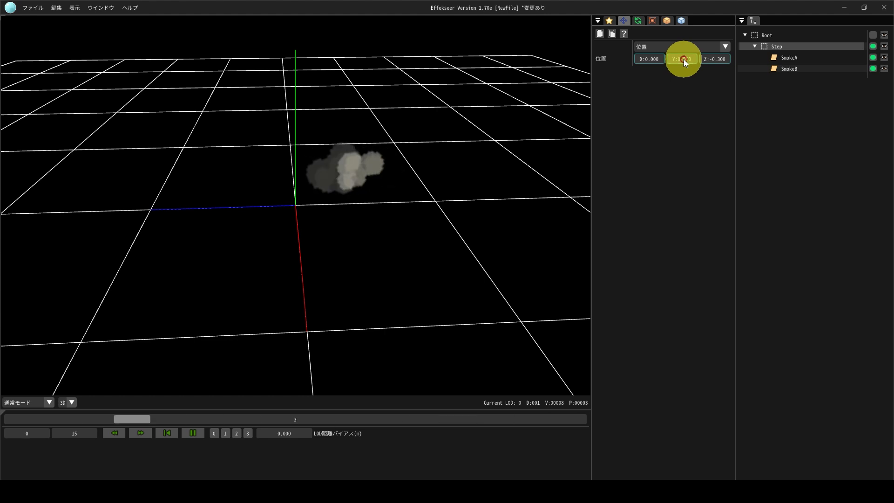
Step: Set the Step node's 拡大率 (scale) to 0.3 for X, Y and Z
left_click(653, 21)
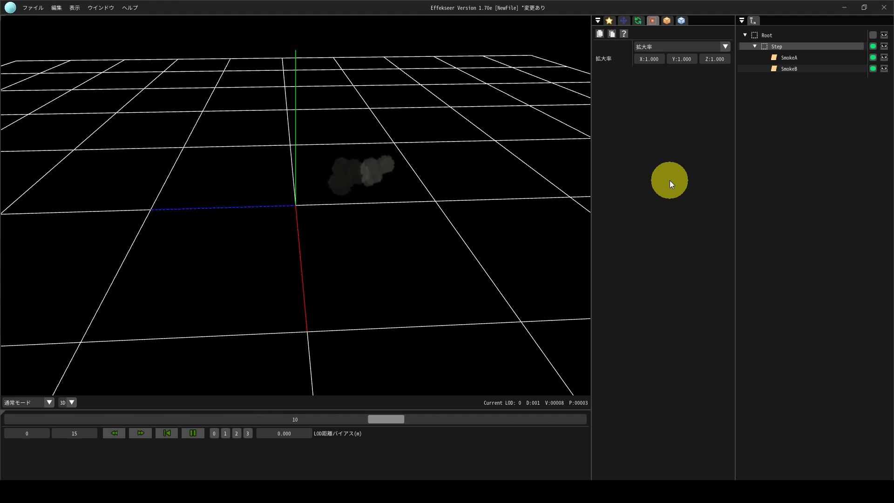
right_click_drag(401, 218, 364, 218)
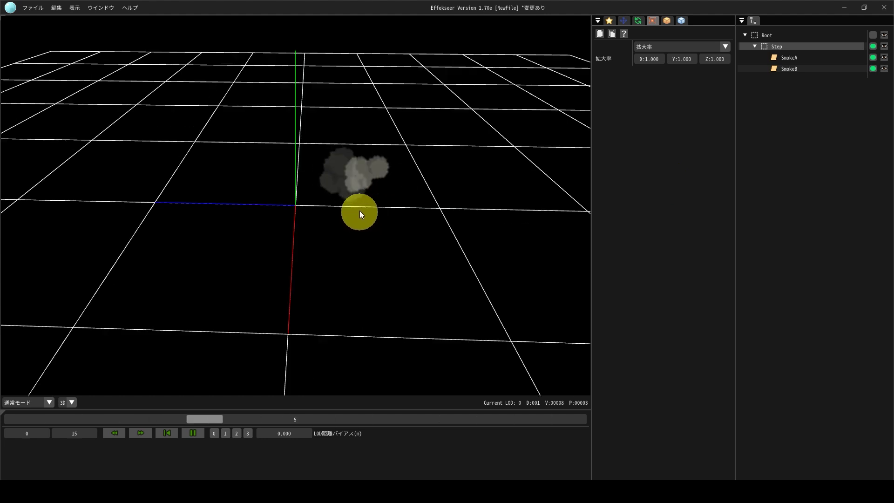
double_click(653, 61)
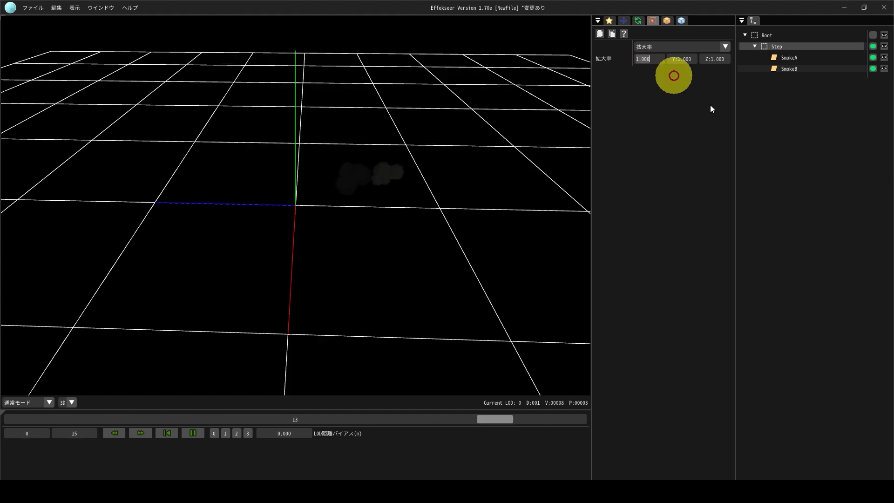
type("0.3")
key("Tab")
type("0.3")
key("Tab")
type("0.3")
key("Tab")
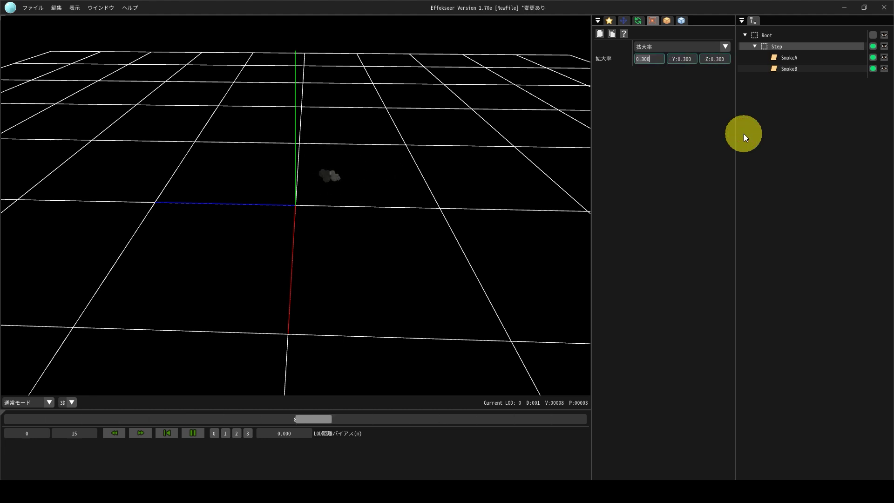
Step: Set the Step node's position to Y 0.2 and Z -0.1 and check the smoke in the preview
right_click_drag(373, 198, 379, 196)
left_click(624, 21)
left_click_drag(684, 60, 717, 58)
right_click_drag(446, 279, 379, 262)
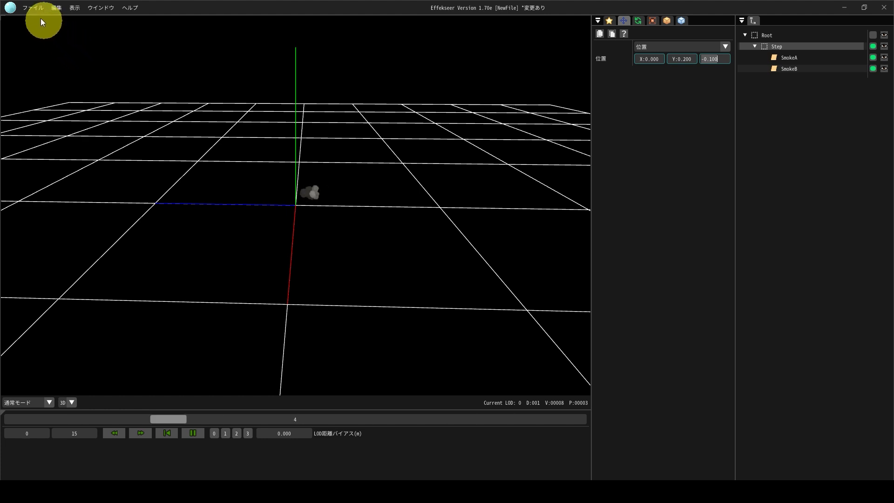
left_click(274, 258)
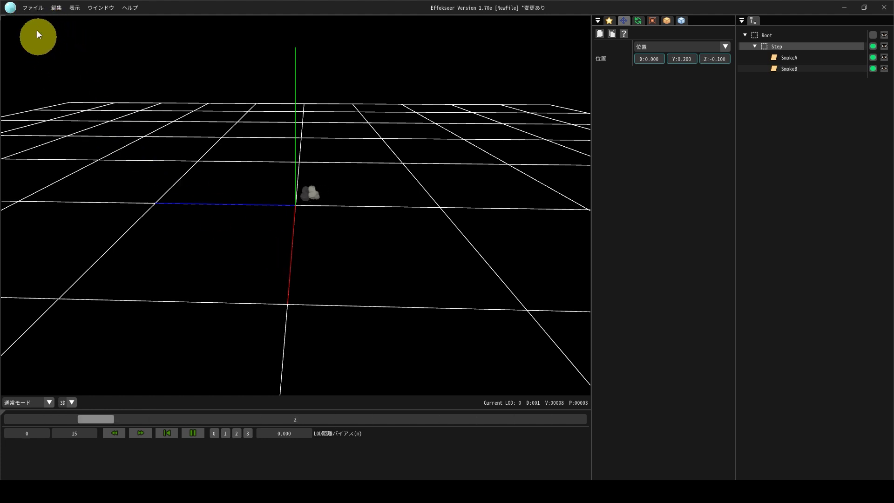
Step: Export the effect in 標準形式 (standard format) as Step.efk to the particle folder, keeping the 拡大率 (scale) at 1.000
left_click(32, 7)
mouse_move(60, 82)
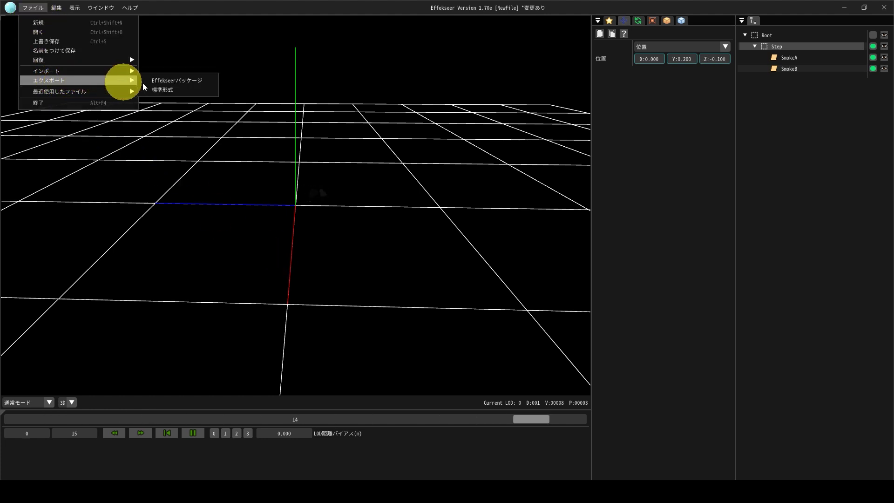
left_click(171, 89)
type("Step")
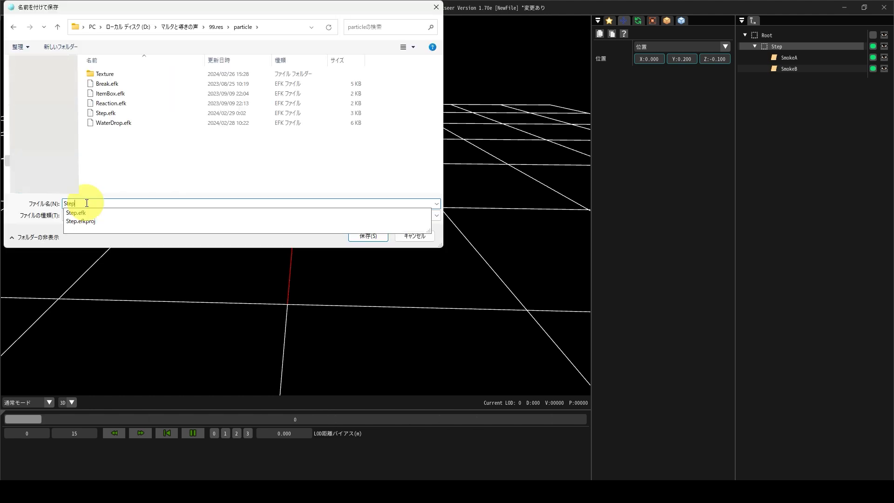
key("Escape")
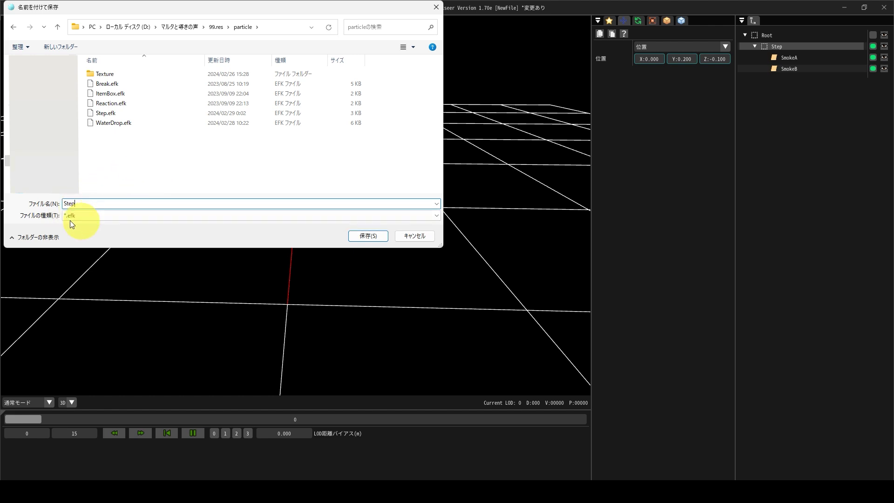
left_click(366, 236)
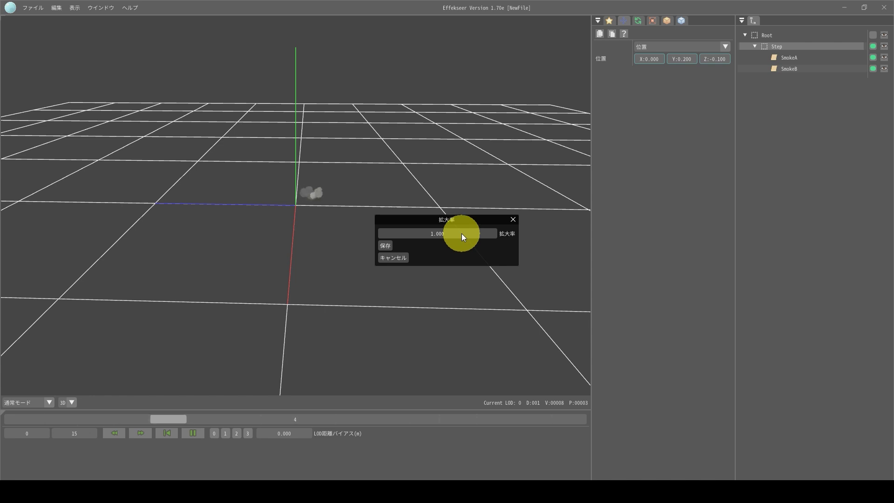
double_click(461, 234)
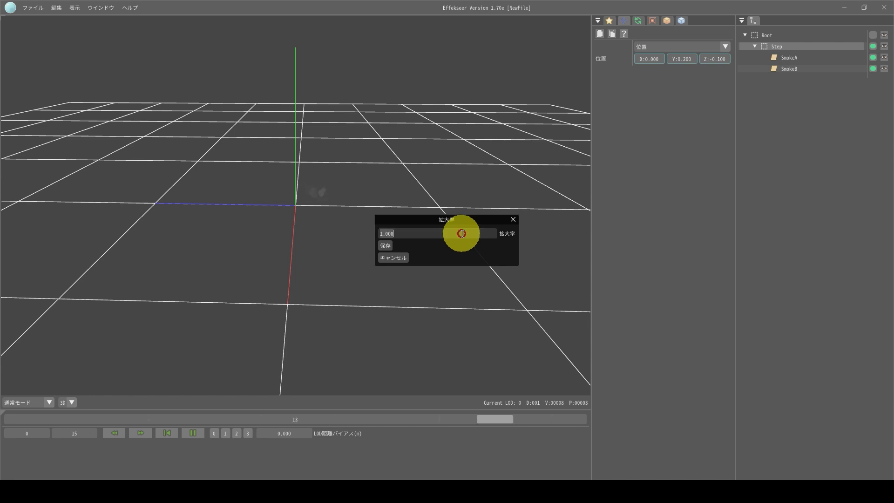
left_click_drag(438, 243, 379, 235)
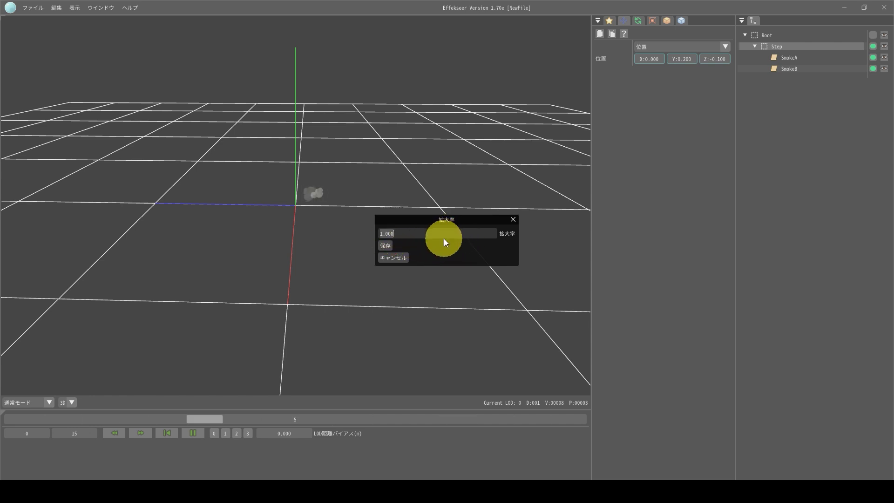
key("End")
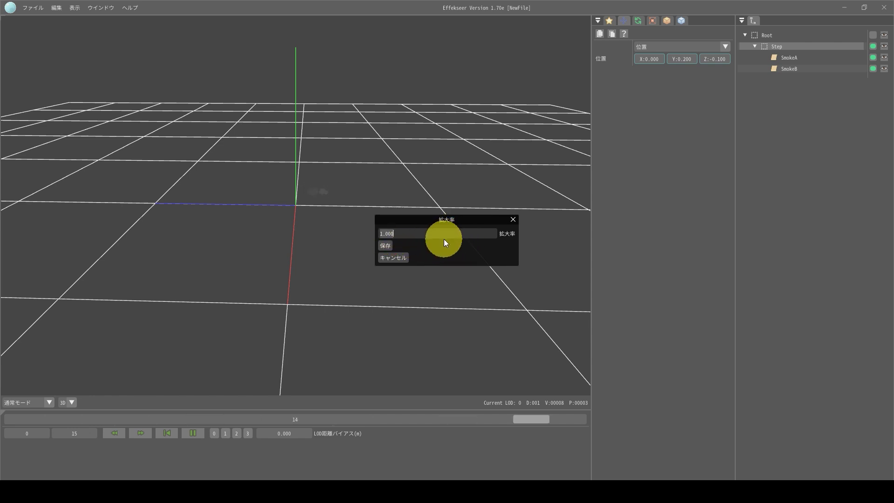
key("End")
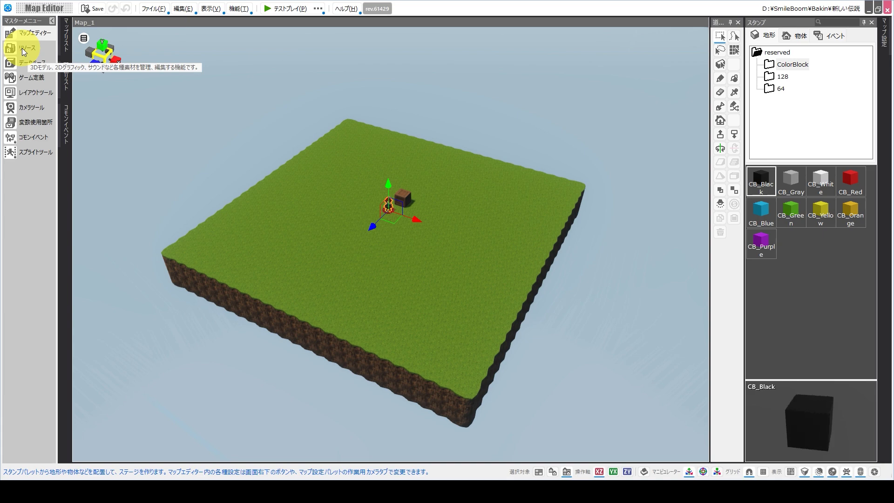
Step: Switch to RPG Developer Bakin and add Step.efk from the particle folder as a パーティクル resource under BasicSet
left_click(21, 49)
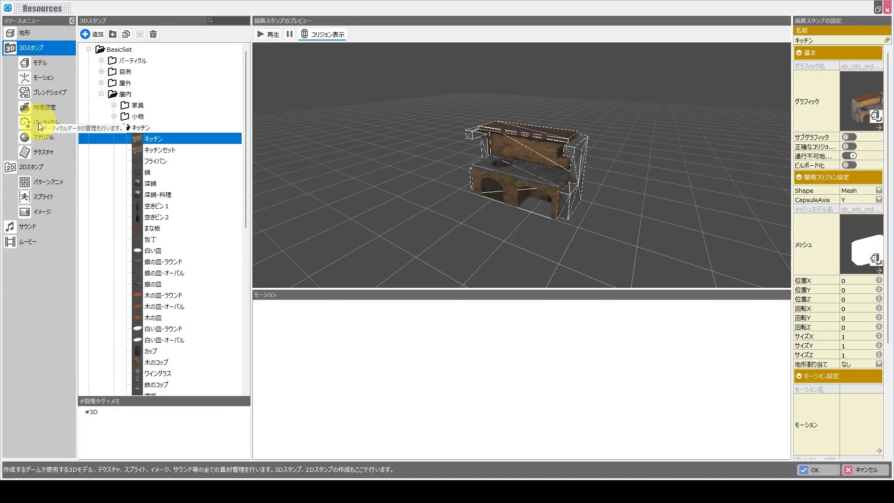
left_click(29, 124)
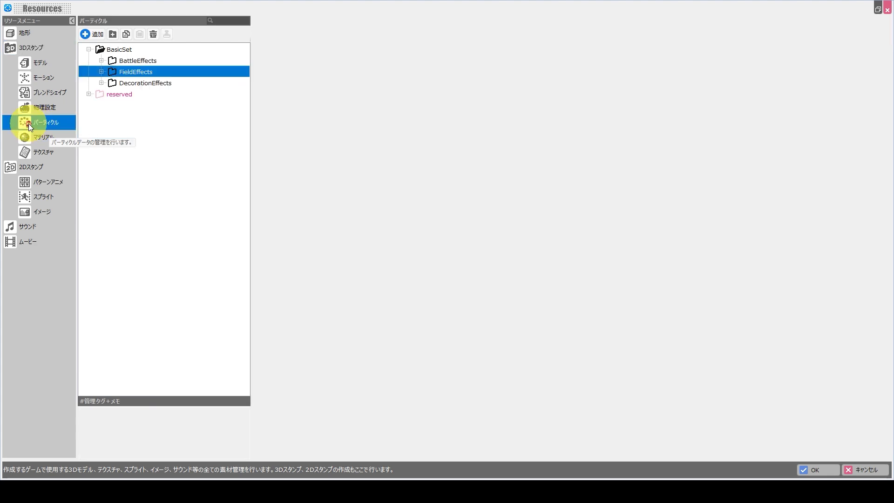
left_click(98, 34)
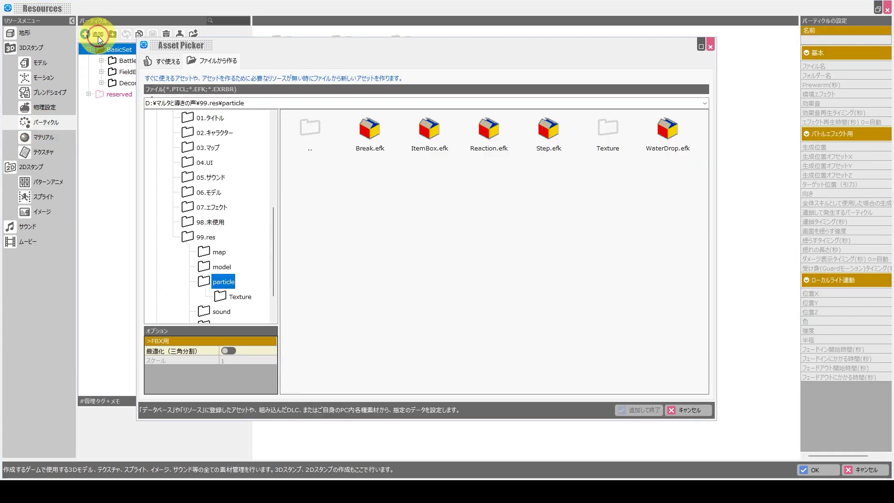
left_click(213, 63)
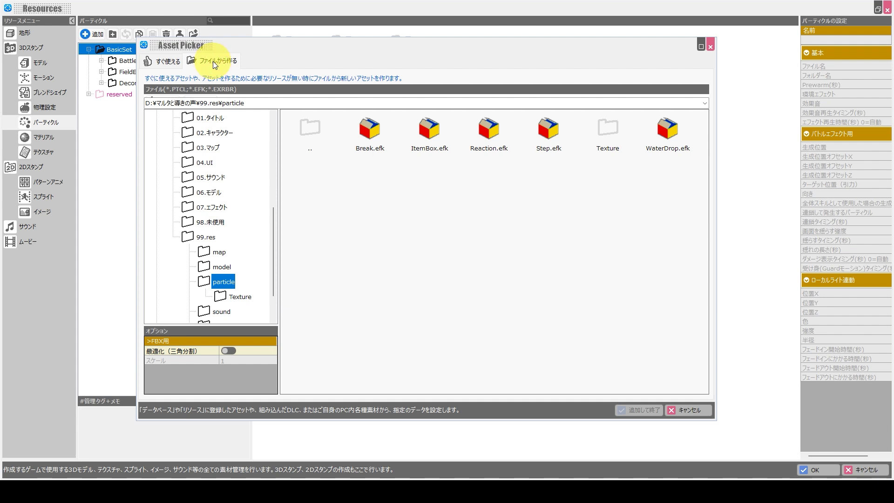
left_click(548, 133)
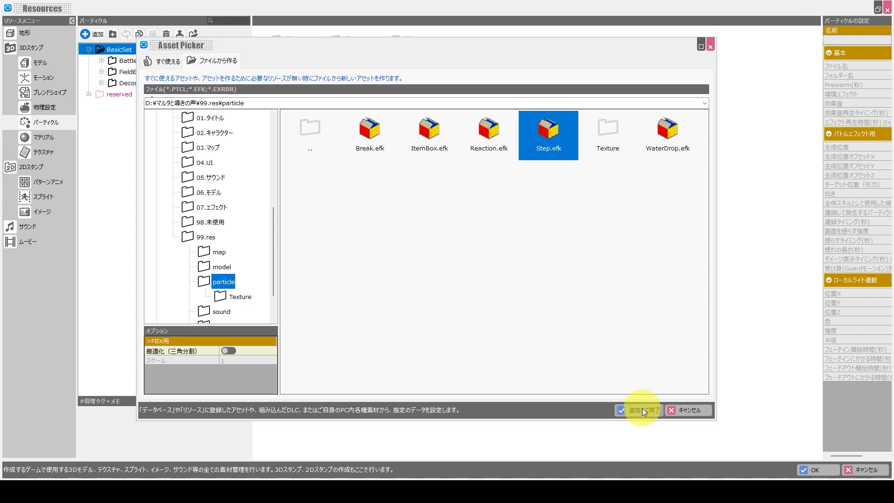
left_click(642, 408)
left_click(455, 303)
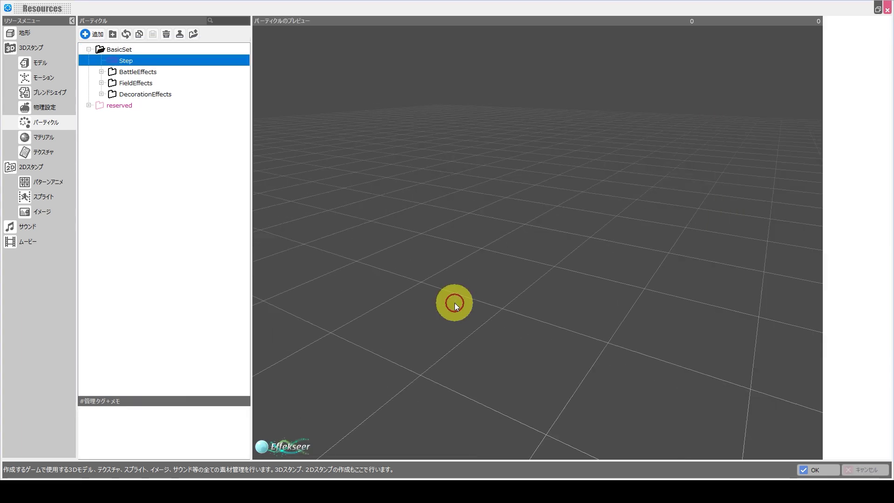
left_click(808, 469)
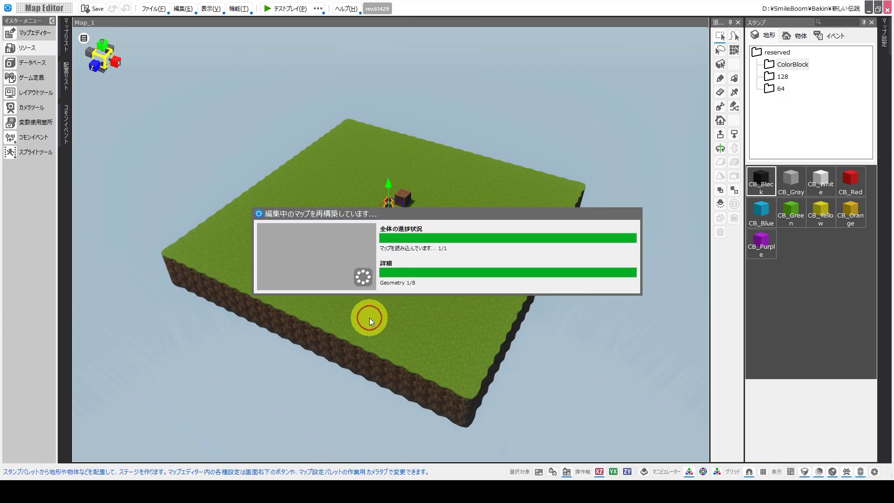
Step: Add a new カスタムイベント (custom event) to the 共通イベント folder of the common events
left_click(63, 135)
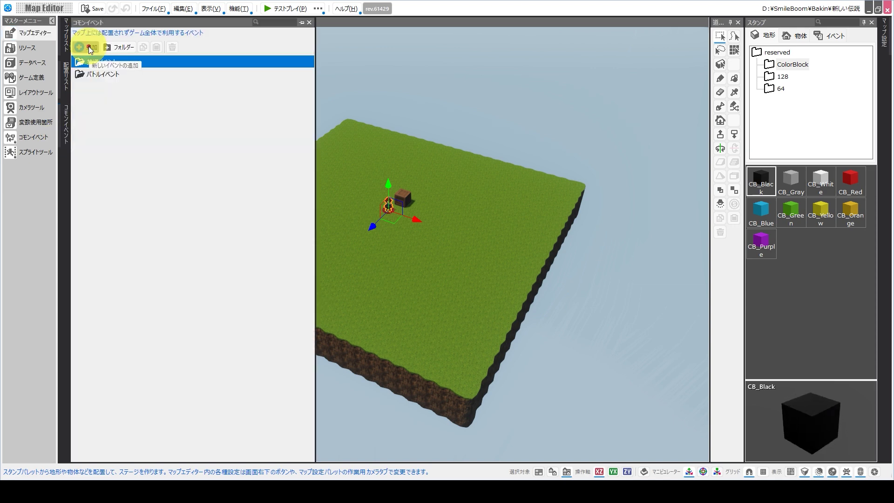
left_click(91, 49)
left_click(410, 144)
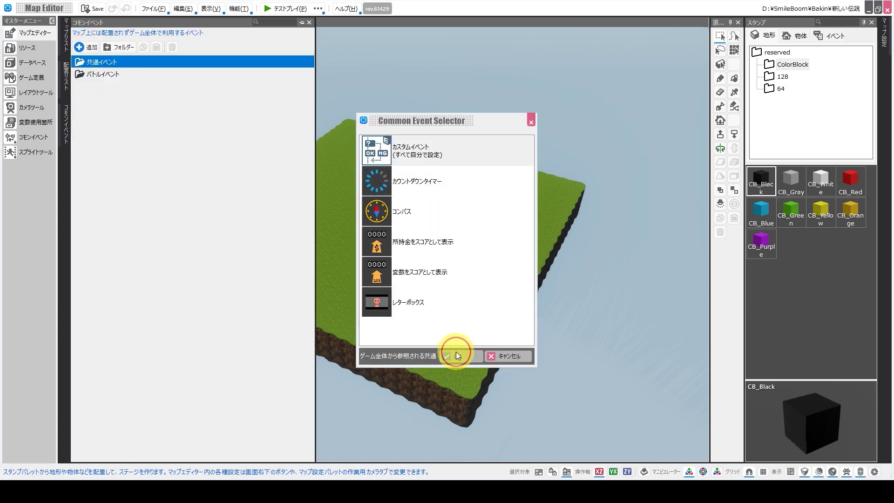
left_click(457, 354)
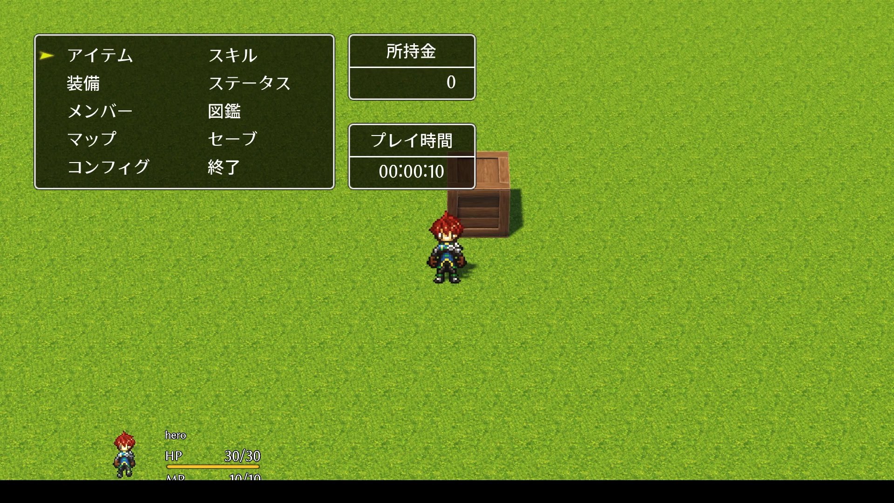
Step: Check the 自動ダッシュ (auto dash) setting in the コンフィグ screen of the test play and return to the map
key("Down")
key("Down")
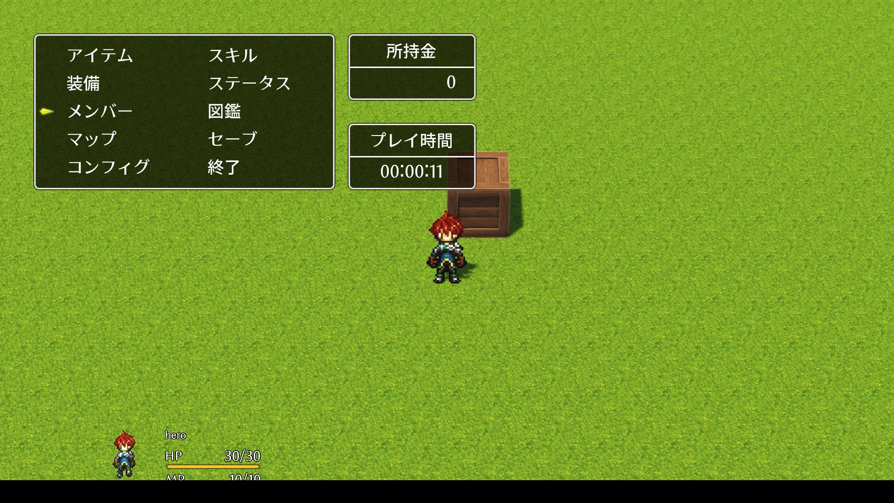
key("Return")
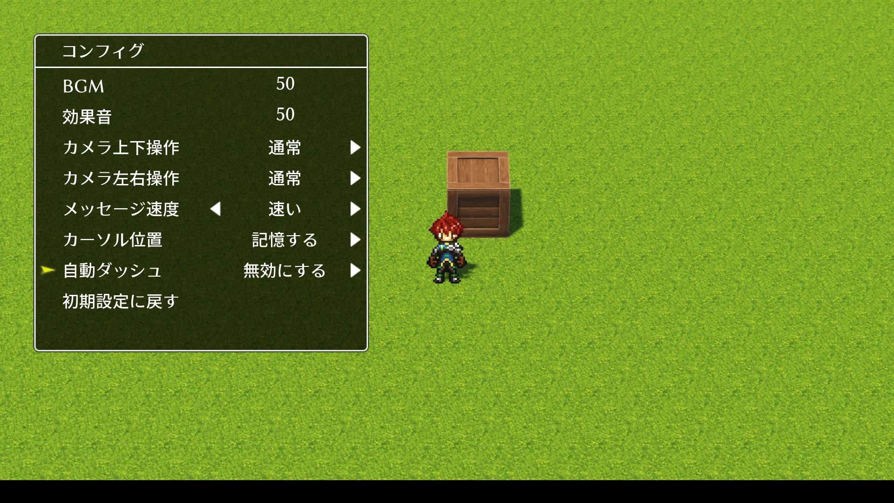
key("Escape")
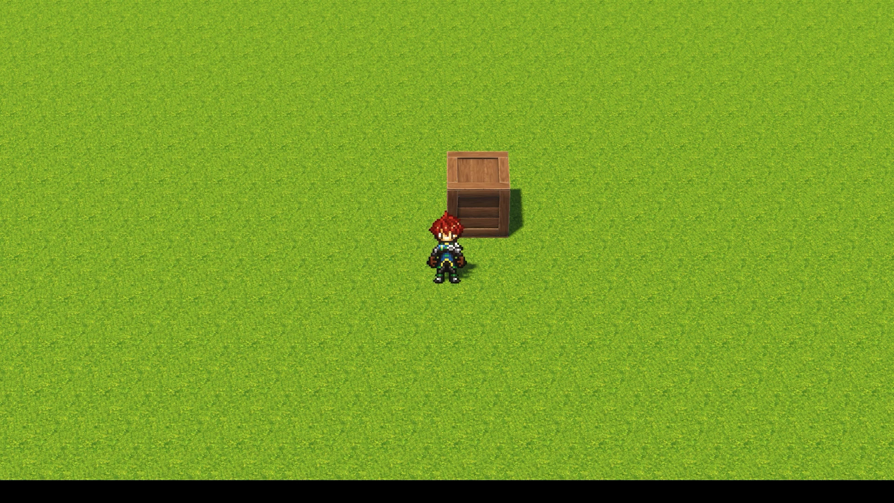
Step: Move the hero back and forth across the map with 自動ダッシュ disabled to check the walking movement
key("Left")
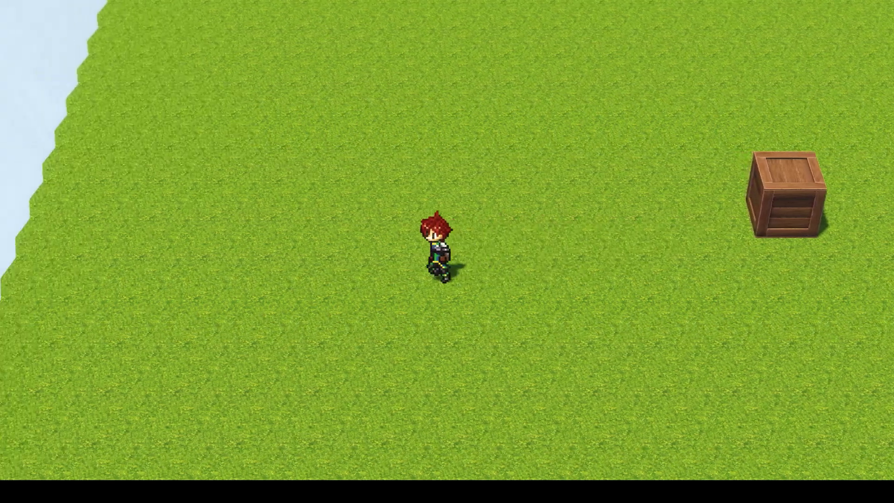
key("Right")
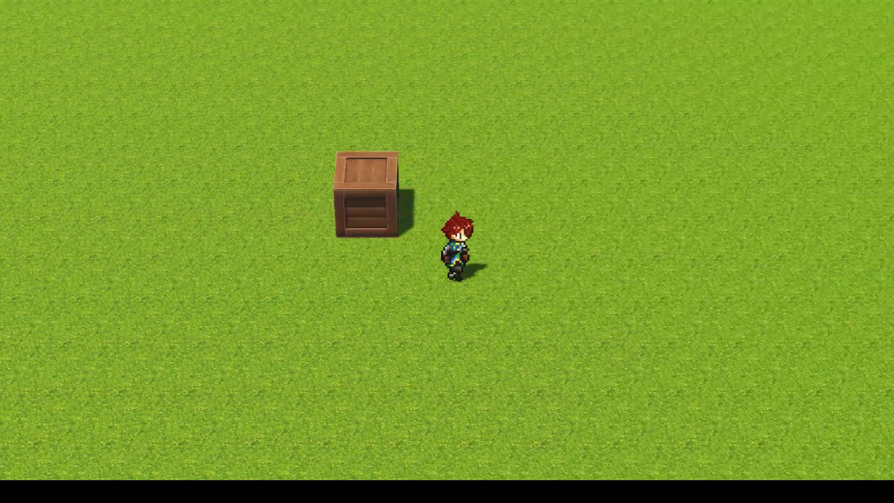
key("Left")
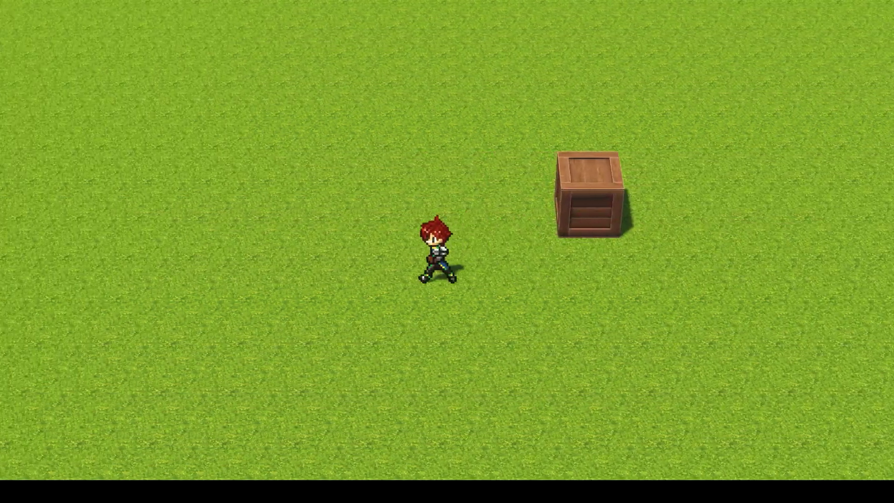
key("Right")
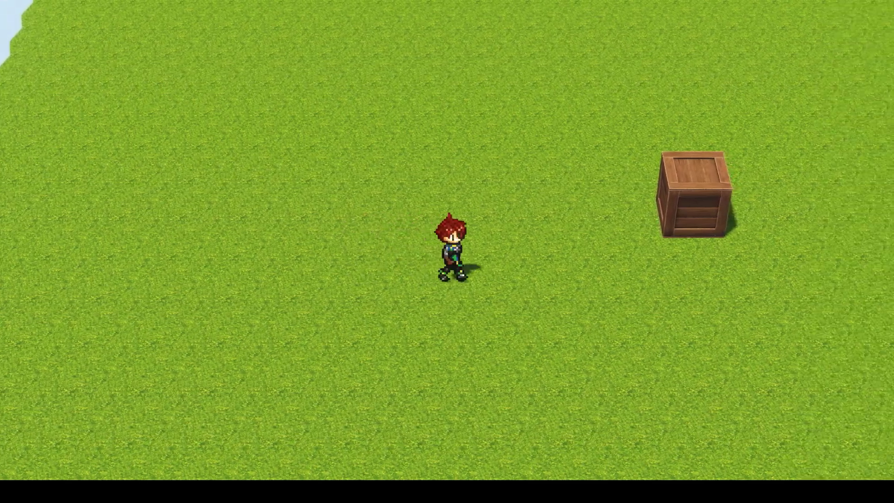
key("Left")
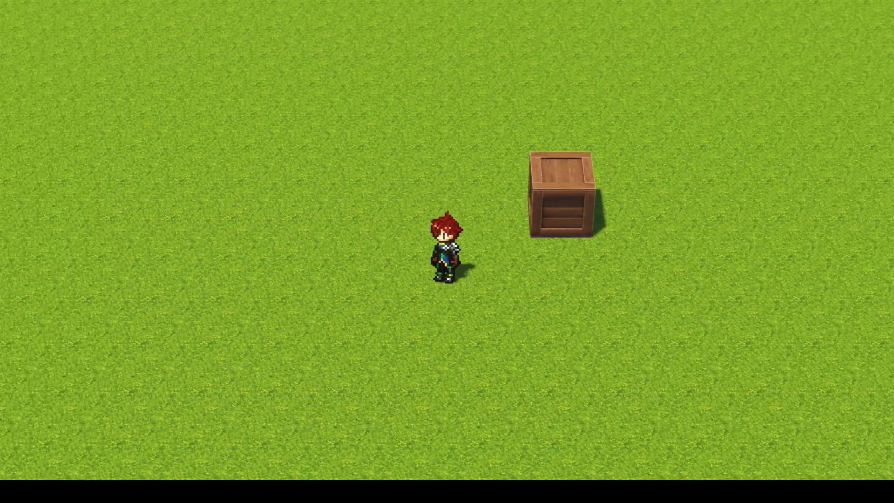
Step: Set 自動ダッシュ to 有効にする (enabled) in the game's コンフィグ and move the hero back and forth to check dashing
key("Escape")
key("Right")
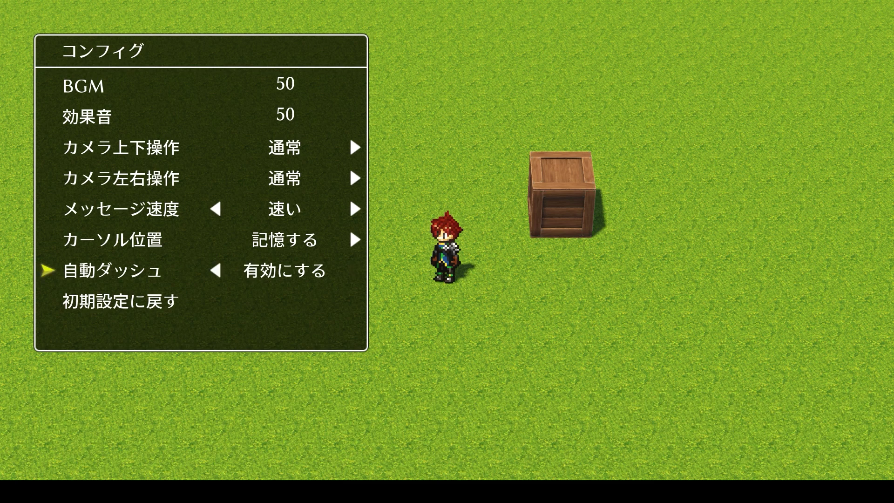
key("Escape")
key("Escape")
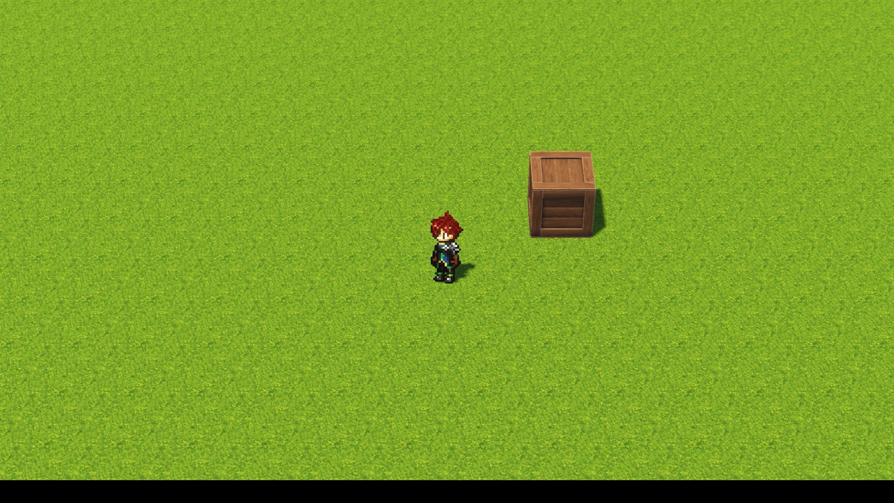
key("Left")
key("Right")
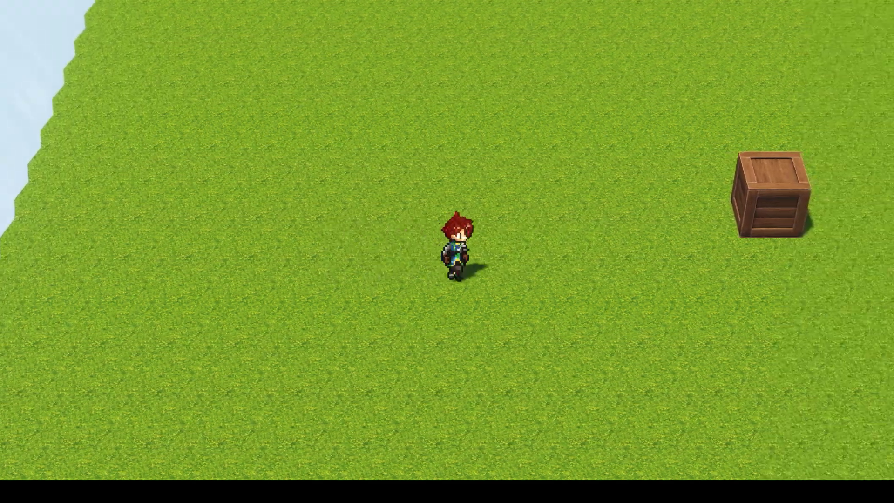
key("Right")
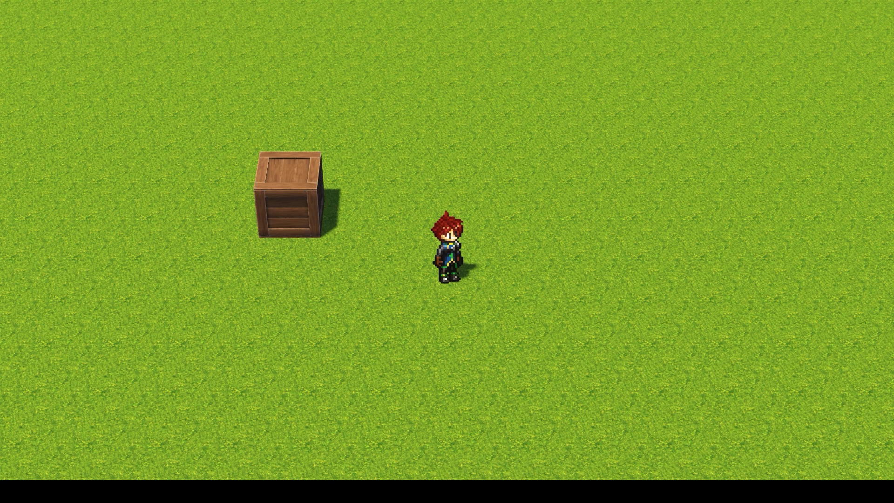
Step: Review the 自動ダッシュ setting in the コンフィグ screen again and end the test play
key("Escape")
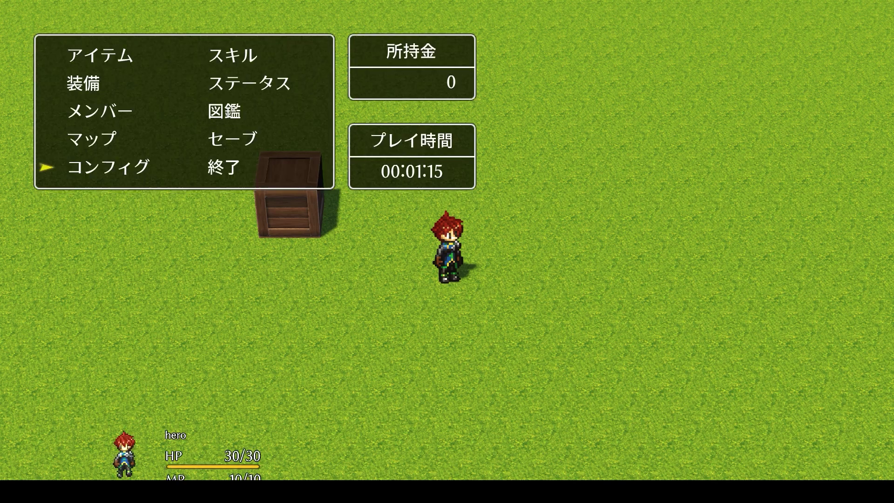
key("Return")
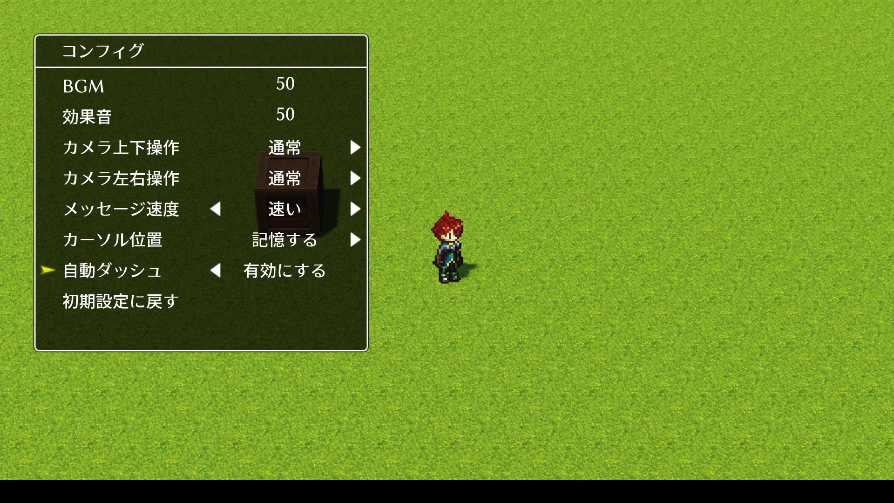
key("alt+F4")
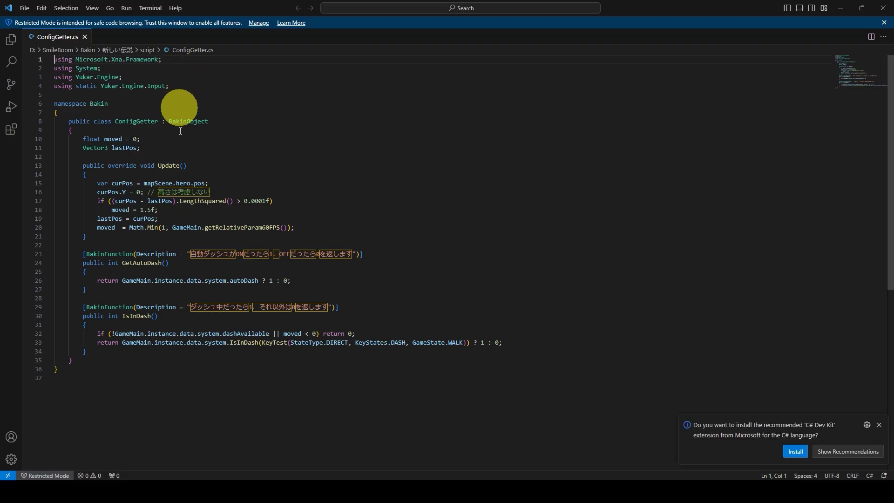
Step: Switch to Visual Studio Code and examine the GetAutoDash function in ConfigGetter.cs
left_click_drag(135, 263, 185, 262)
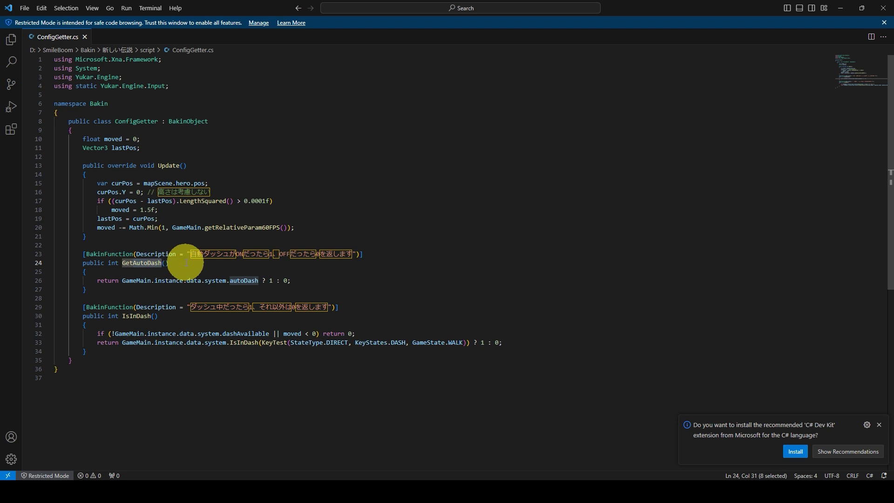
left_click(185, 263)
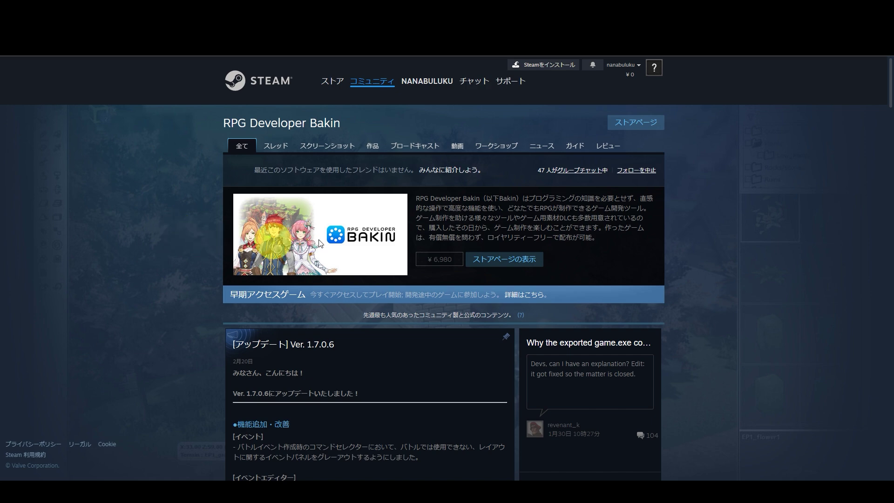
Step: List the most recent items in the RPG Developer Bakin workshop on Steam
left_click(499, 150)
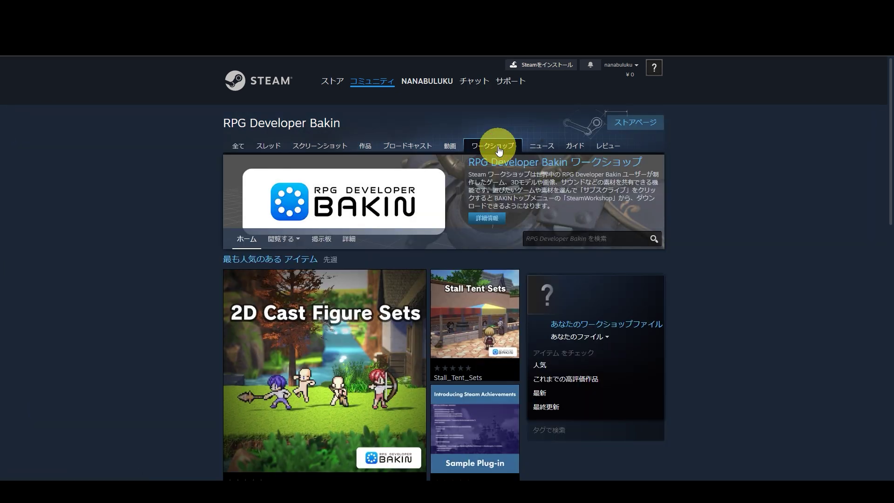
scroll(448, 201, "down", 6)
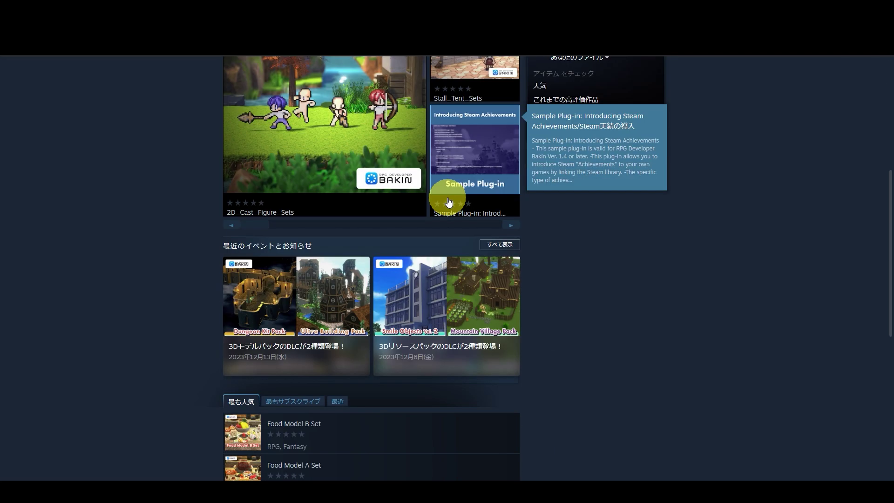
scroll(445, 203, "down", 4)
left_click(346, 216)
mouse_move(315, 236)
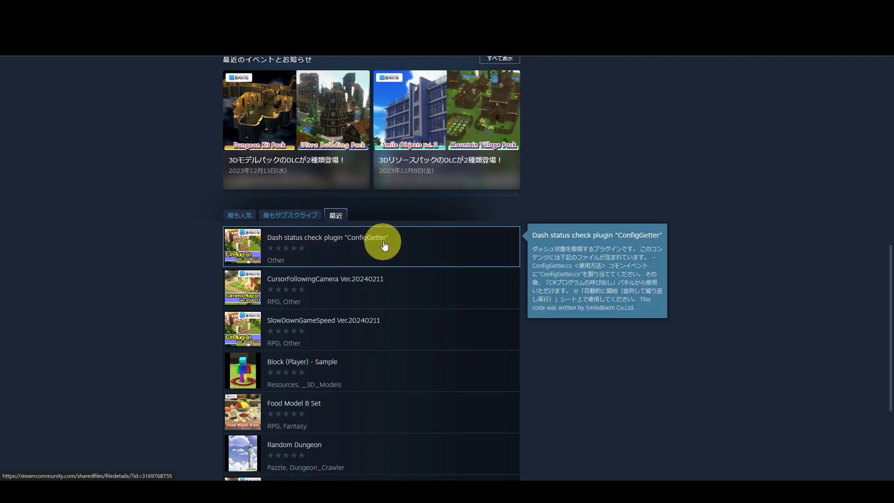
Step: Open the Dash status check plugin "ConfigGetter" workshop item and subscribe to it
left_click(312, 243)
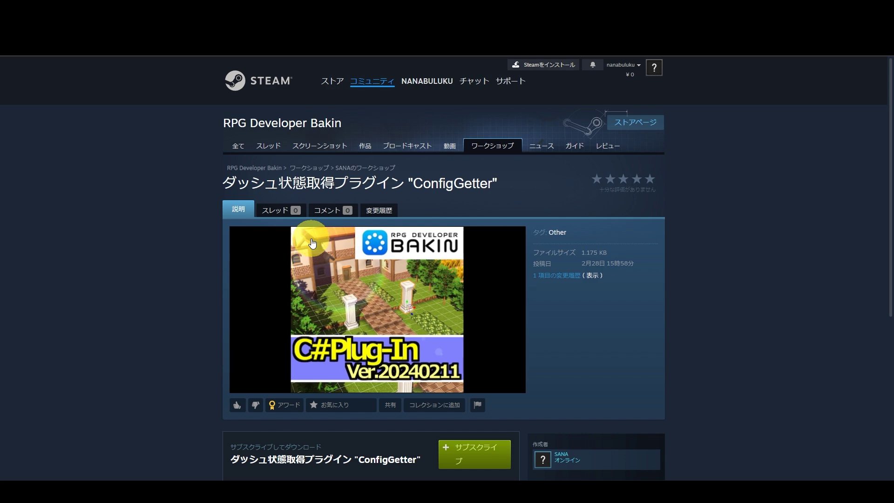
scroll(312, 243, "down", 4)
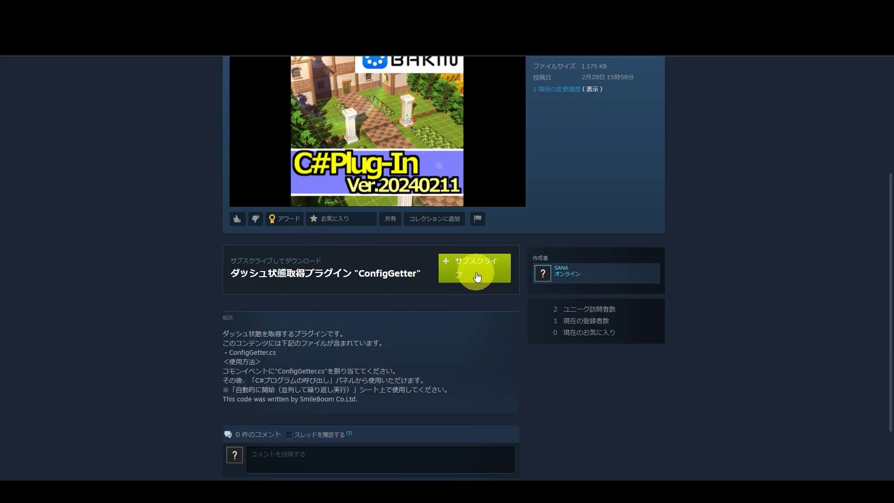
left_click(478, 276)
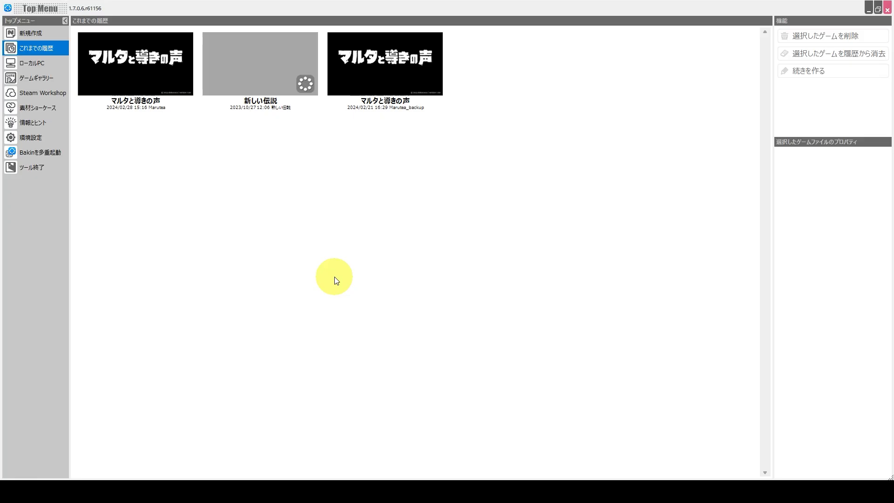
Step: Switch to RPG Developer Bakin and save the subscribed Steam Workshop item ConfigGetter to the desktop as a zip file
left_click(34, 94)
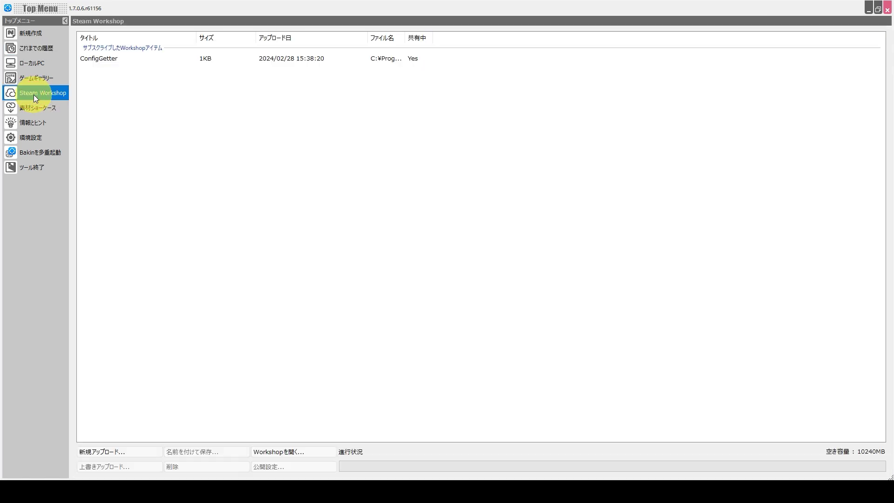
left_click(102, 60)
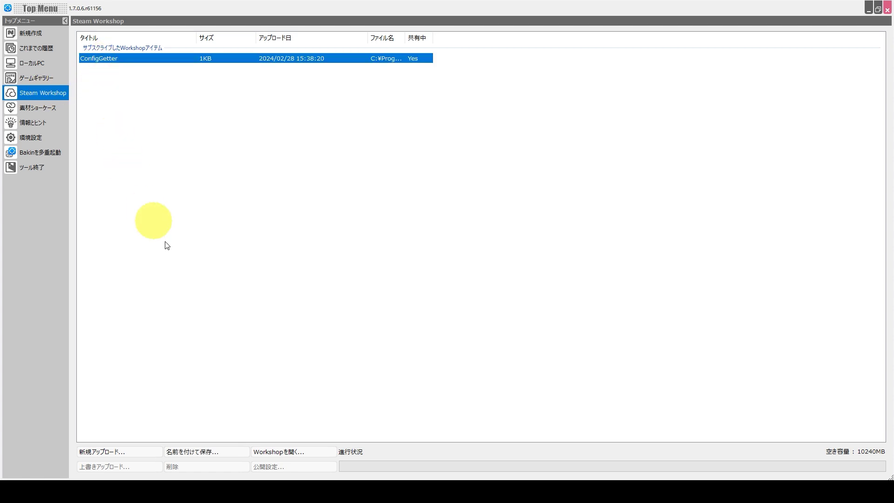
left_click(205, 451)
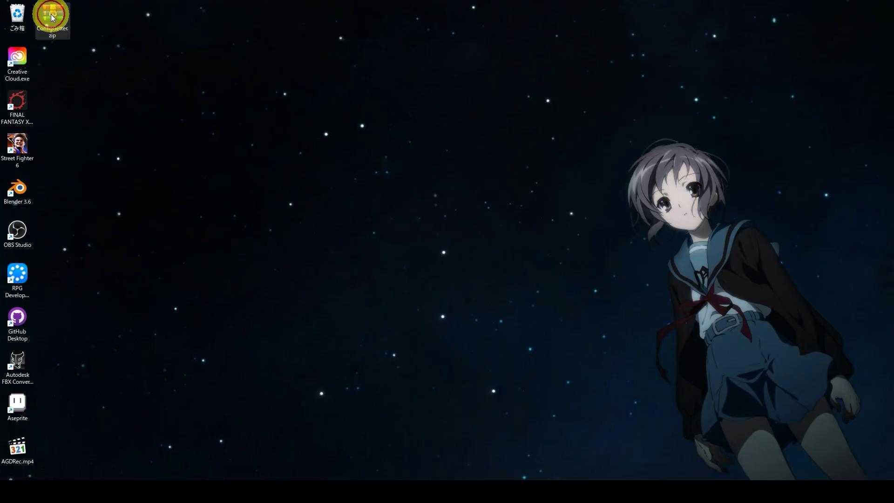
Step: Extract ConfigGetter.zip into a ConfigGetter folder on the desktop and open the folder to check for ConfigGetter.csrbr
right_click(51, 14)
mouse_move(144, 169)
left_click(203, 186)
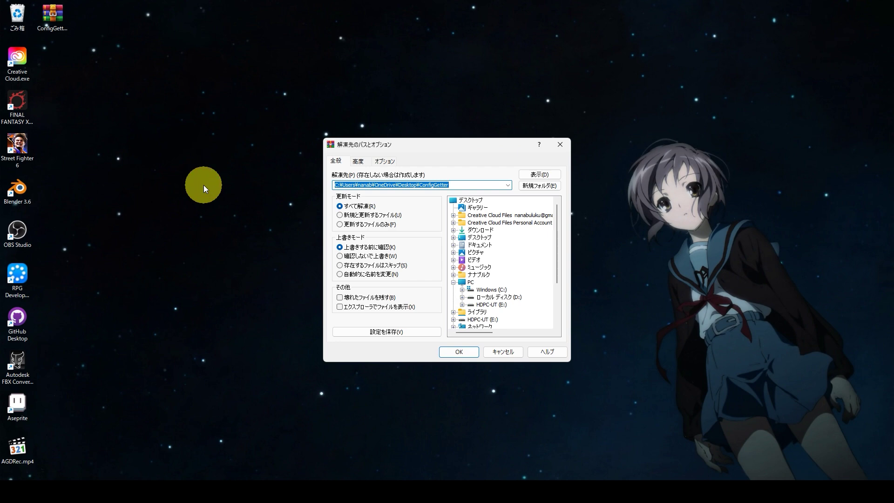
key("Return")
double_click(54, 56)
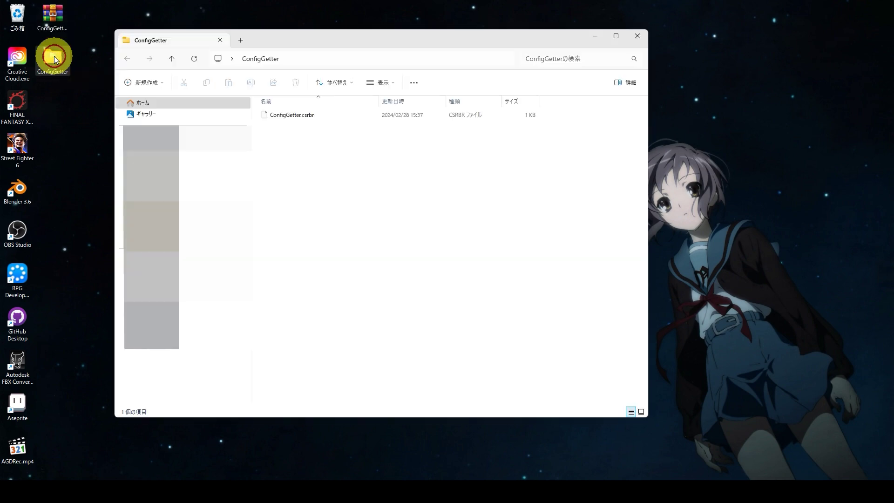
left_click(303, 115)
left_click(301, 114)
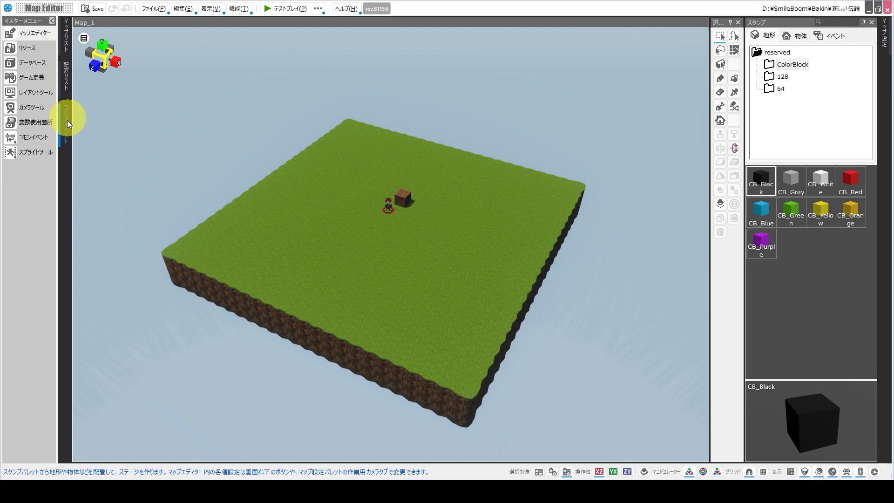
Step: Switch to the Bakin map editor and add a カスタムイベント common event to the 共通イベント folder
left_click(66, 124)
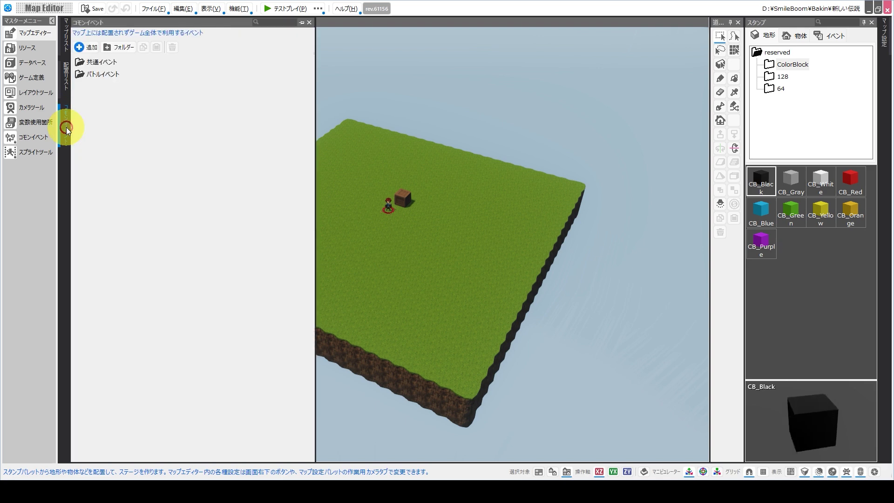
left_click(95, 63)
left_click(87, 47)
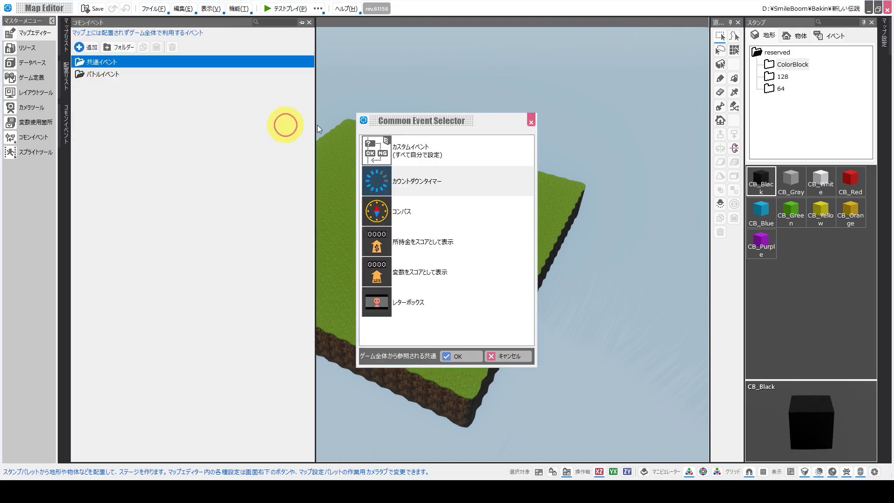
left_click(369, 146)
left_click(458, 359)
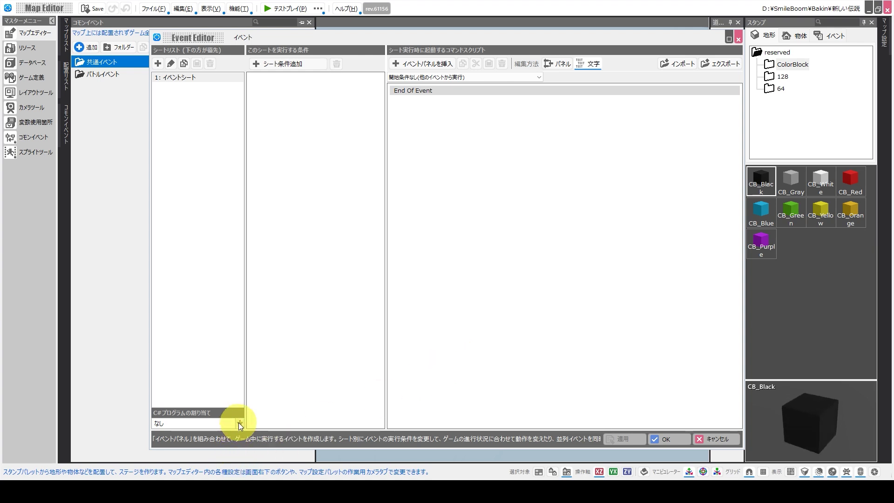
Step: Import ConfigGetter.csrbr from the desktop's ConfigGetter folder and assign ConfigGetter.cs as the event's C# program
left_click(239, 423)
left_click(241, 347)
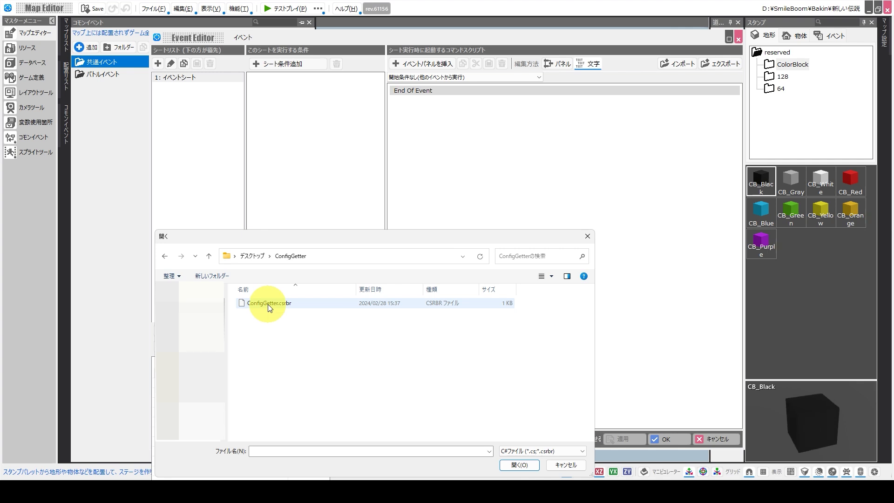
left_click(268, 305)
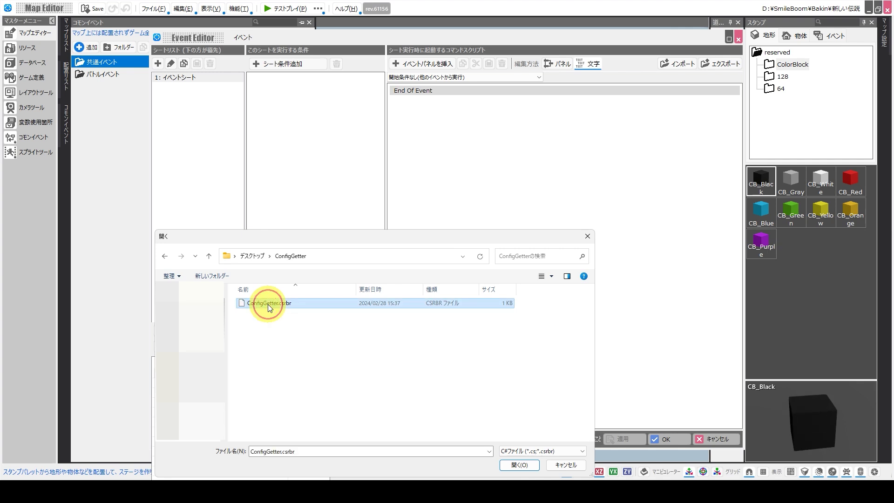
left_click(519, 465)
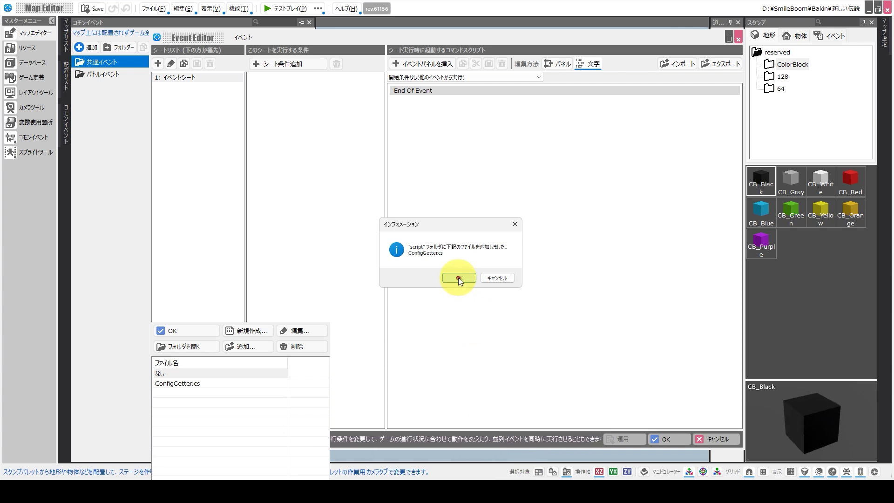
left_click(459, 278)
left_click(181, 383)
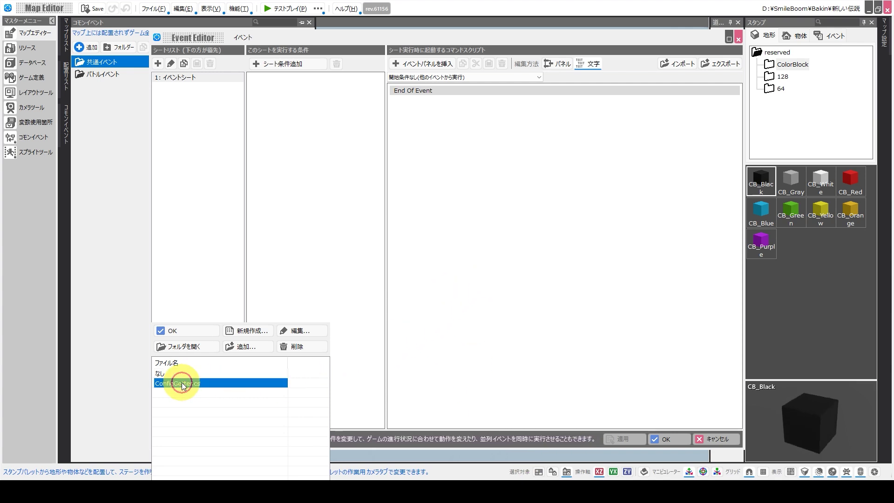
left_click(186, 331)
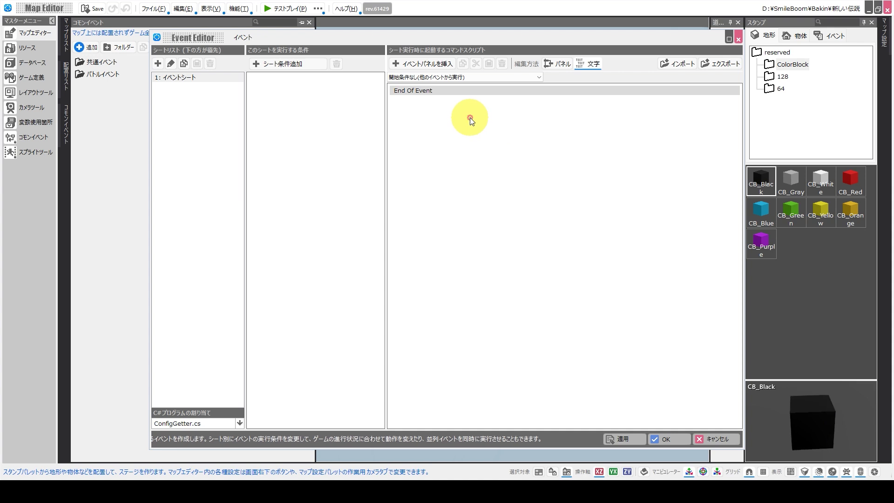
Step: Insert a C#プログラムの呼び出し command into the event sheet and choose IsInDash as the method to call
double_click(470, 118)
left_click(522, 281)
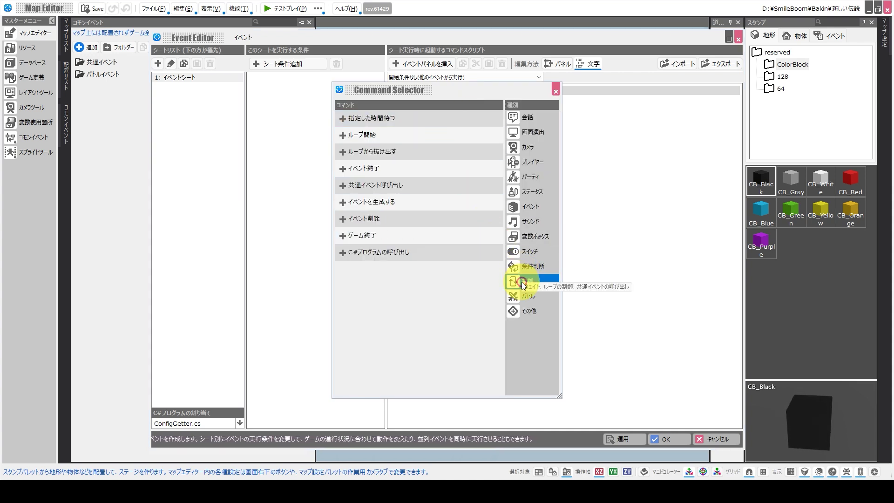
left_click(367, 256)
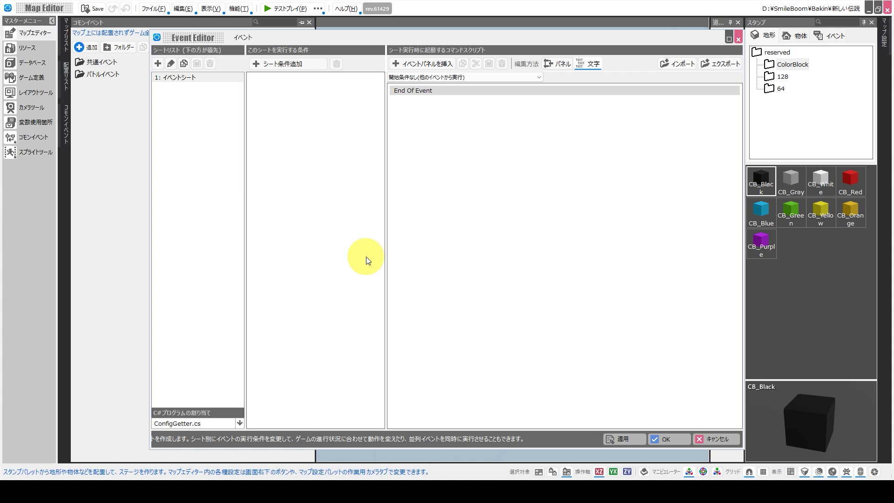
left_click(418, 192)
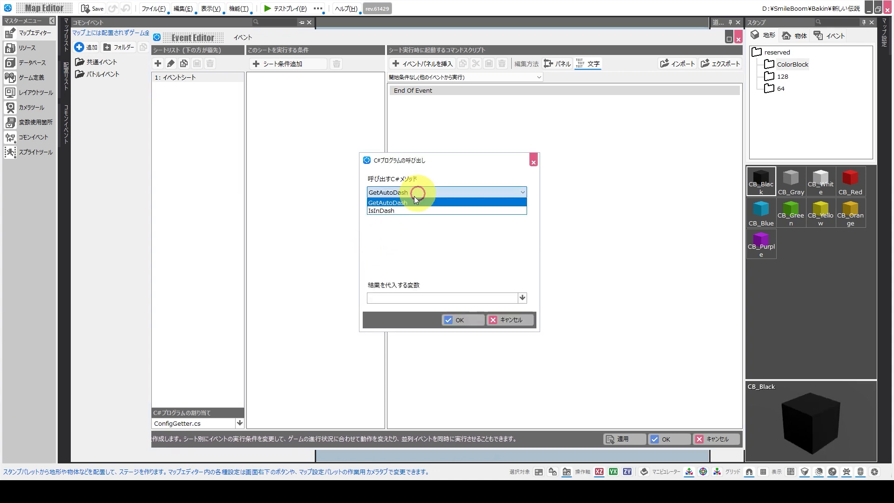
left_click(380, 211)
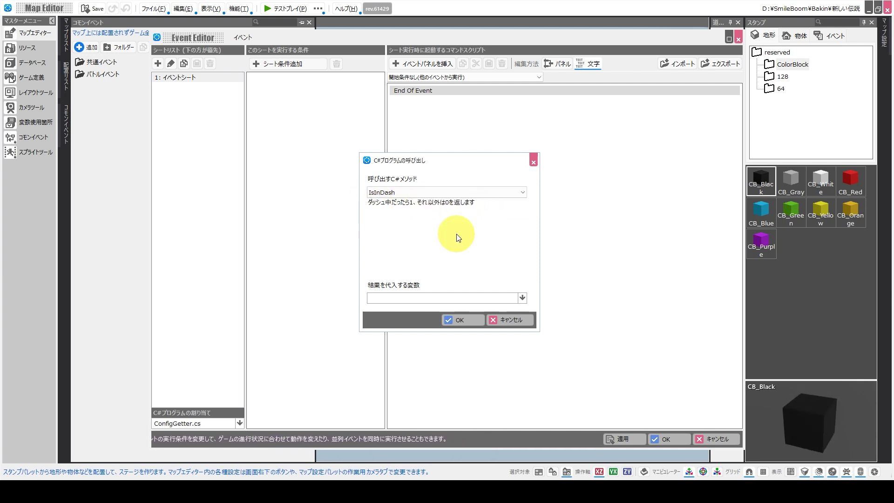
Step: Create a normal variable named ダッシュ中 and store the IsInDash result in it
left_click(522, 299)
left_click(386, 187)
type("だ")
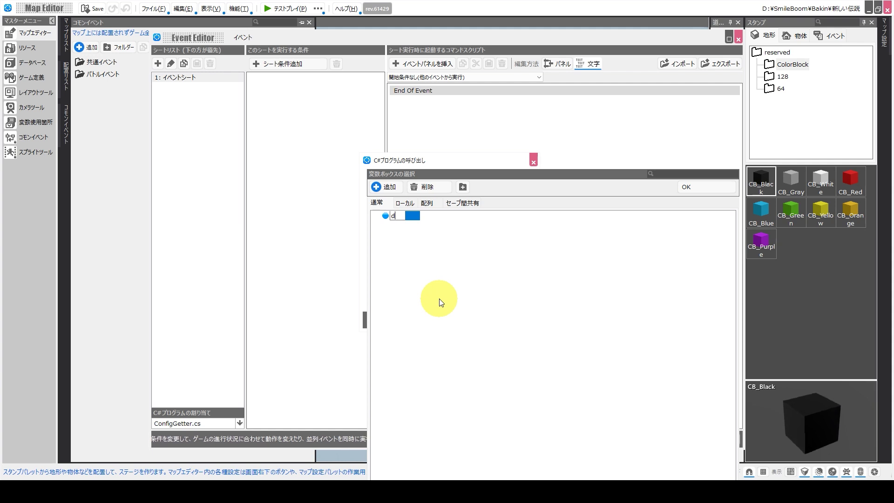
type("ッシュ中")
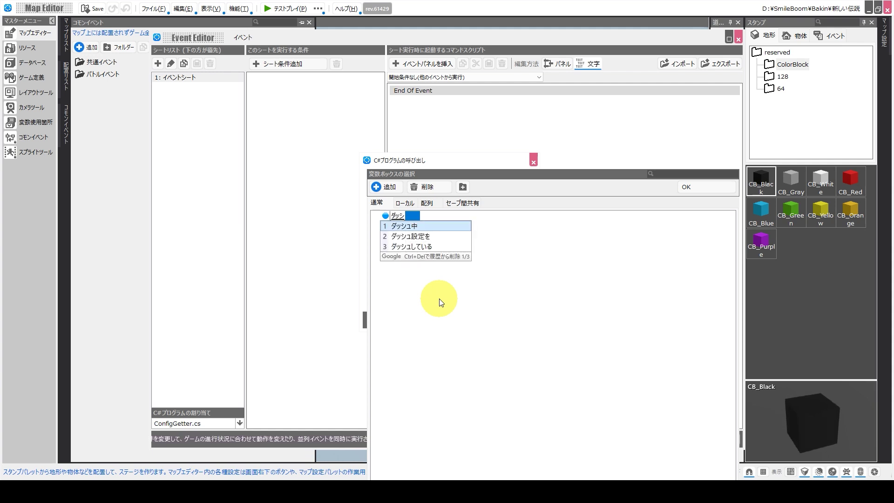
key("Return")
key("Return")
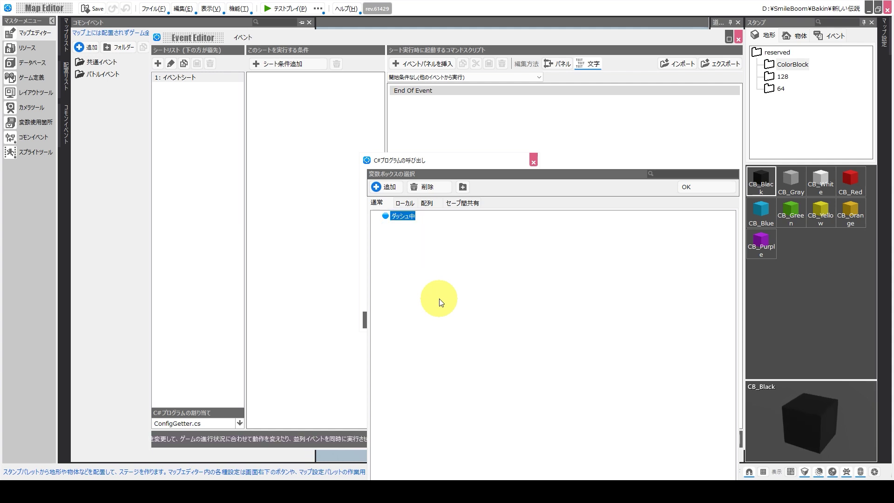
left_click(699, 185)
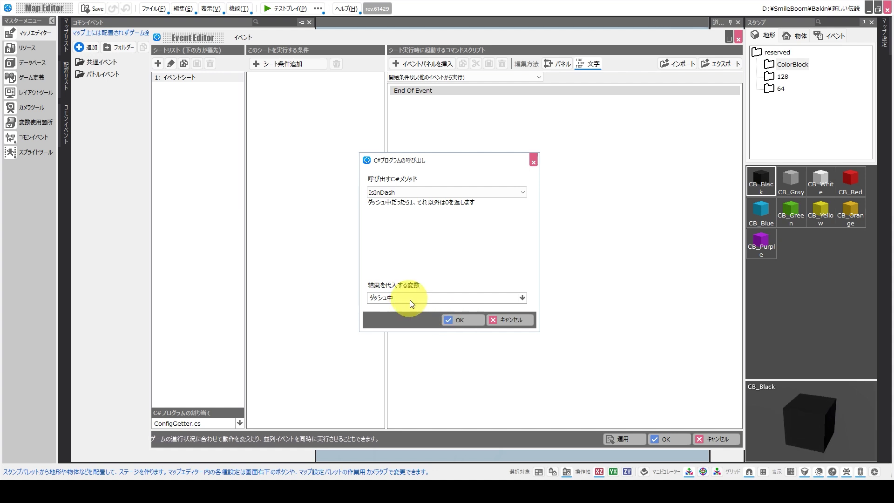
left_click(468, 320)
Step: Add an イベントスイッチの確認 branch below the C# call that checks whether ダッシュ中 is On
double_click(468, 102)
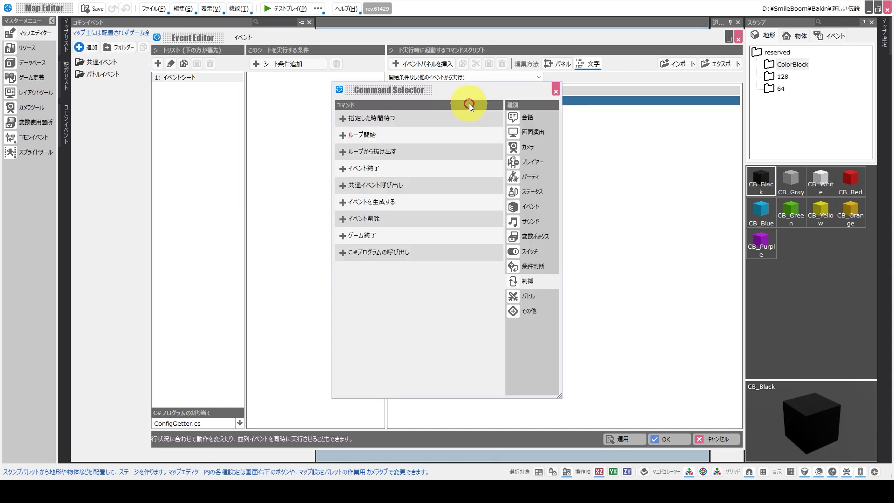
left_click(523, 266)
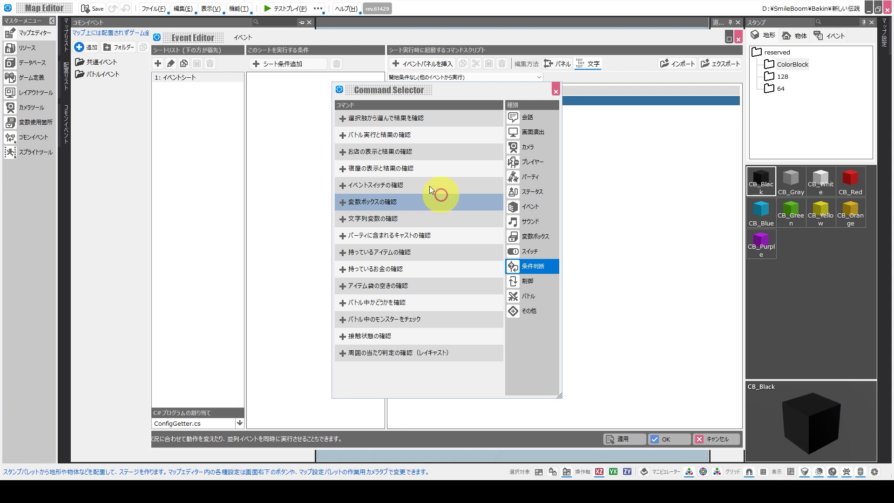
left_click(360, 185)
left_click(431, 235)
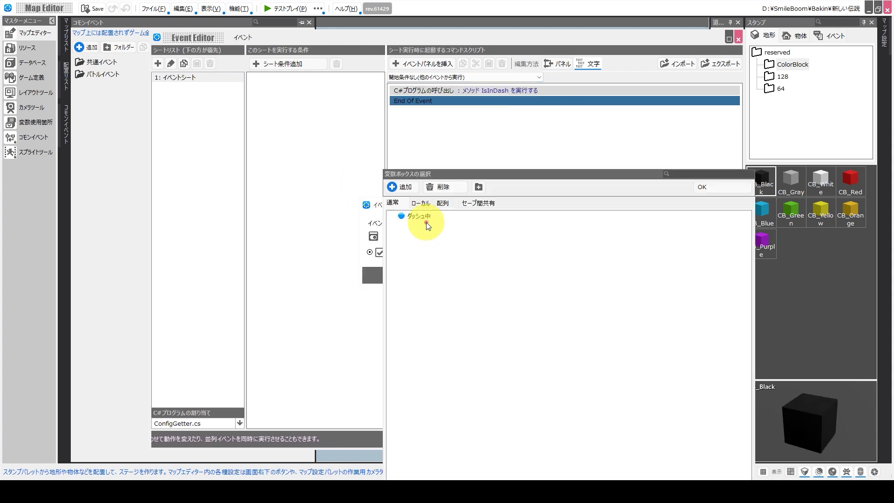
double_click(426, 218)
left_click(457, 273)
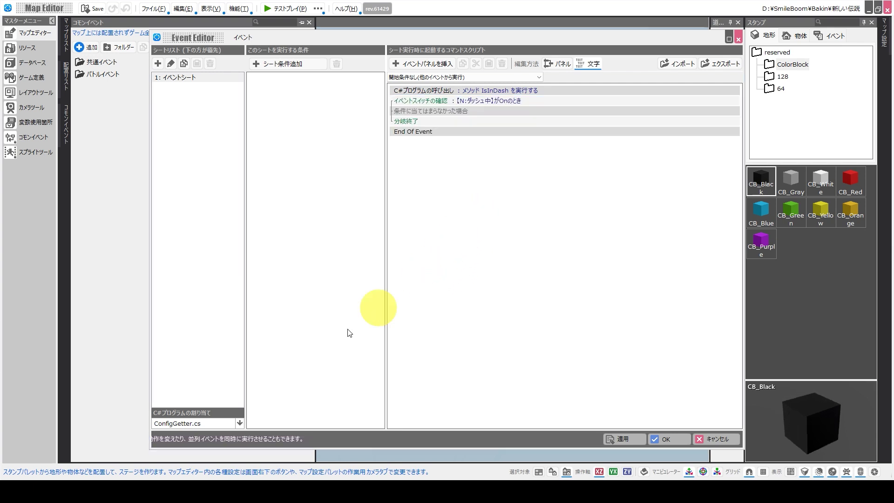
Step: Insert an エフェクトの表示 command inside the ダッシュ中 On branch and set its display position to プレイヤーを中心に表示する
mouse_move(181, 486)
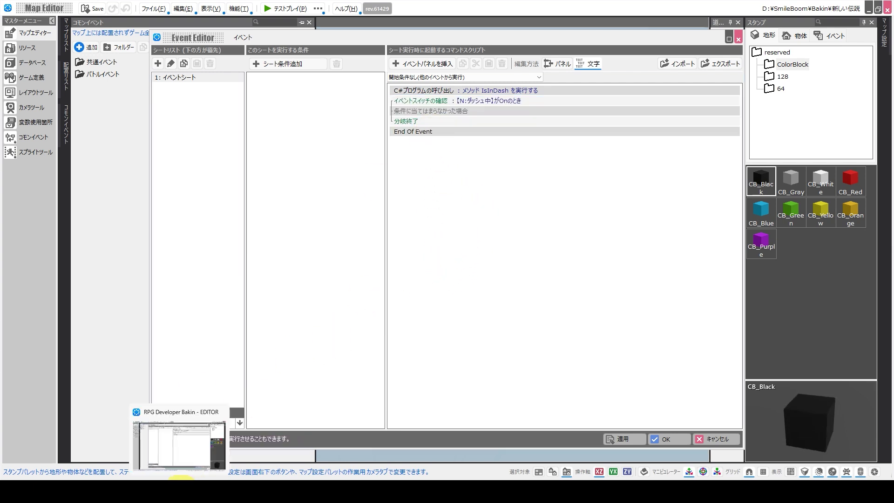
double_click(393, 147)
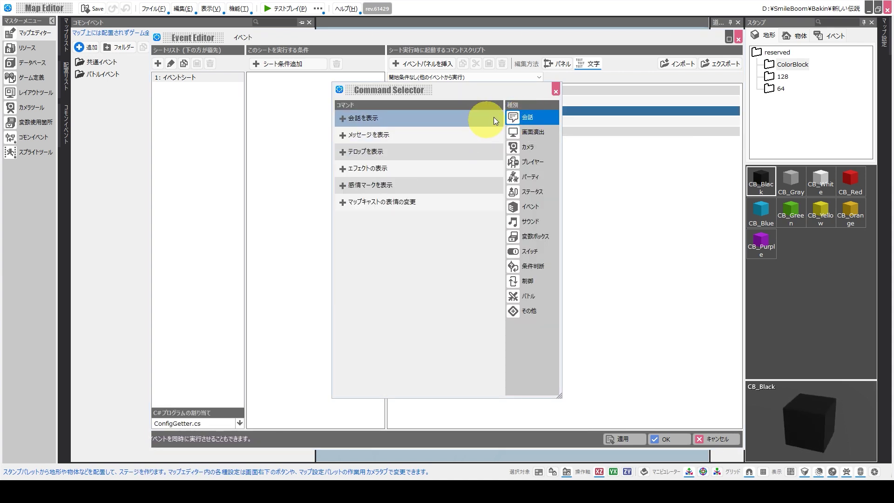
left_click(367, 168)
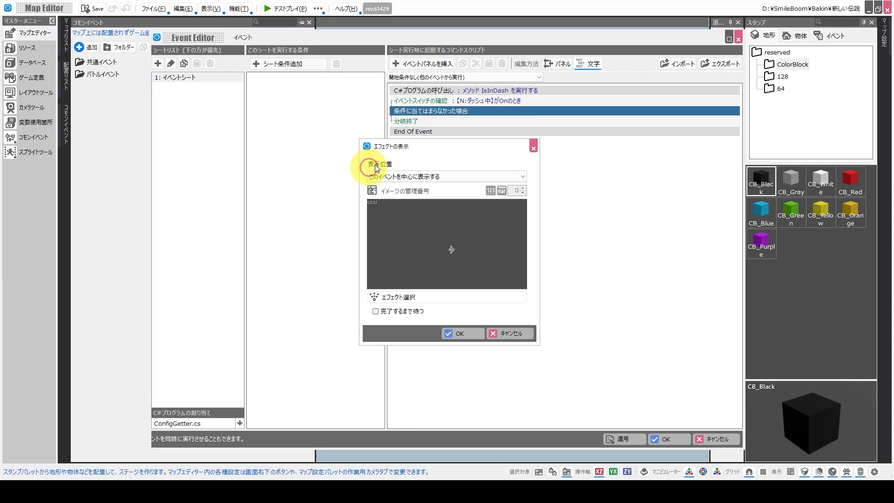
left_click(436, 176)
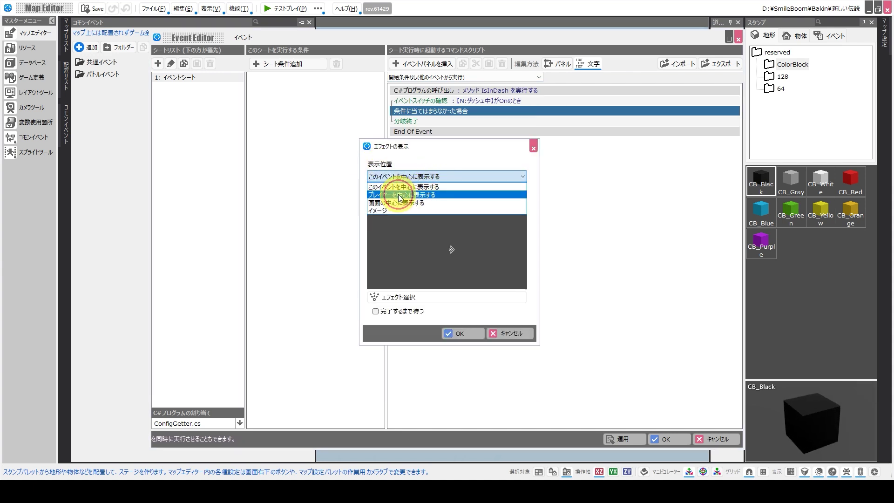
left_click(398, 195)
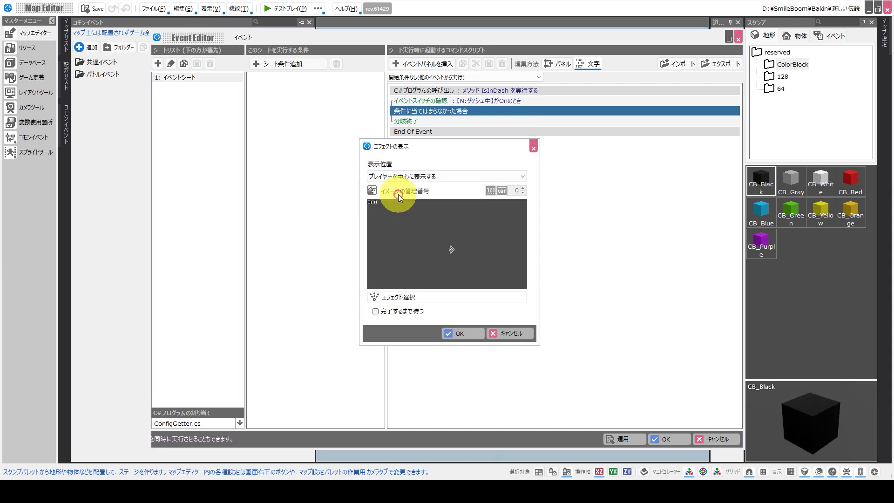
Step: Assign the Step particle as the effect shown on the player and confirm the command
left_click(424, 300)
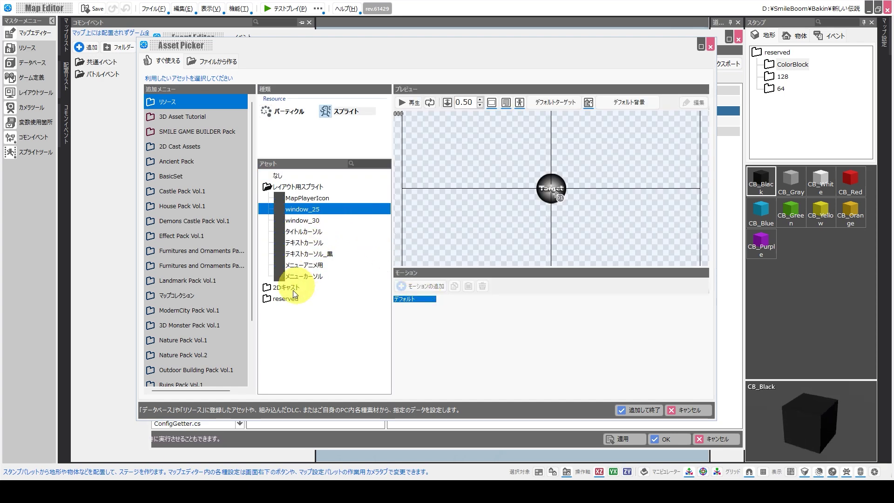
left_click(279, 110)
double_click(273, 186)
left_click(640, 410)
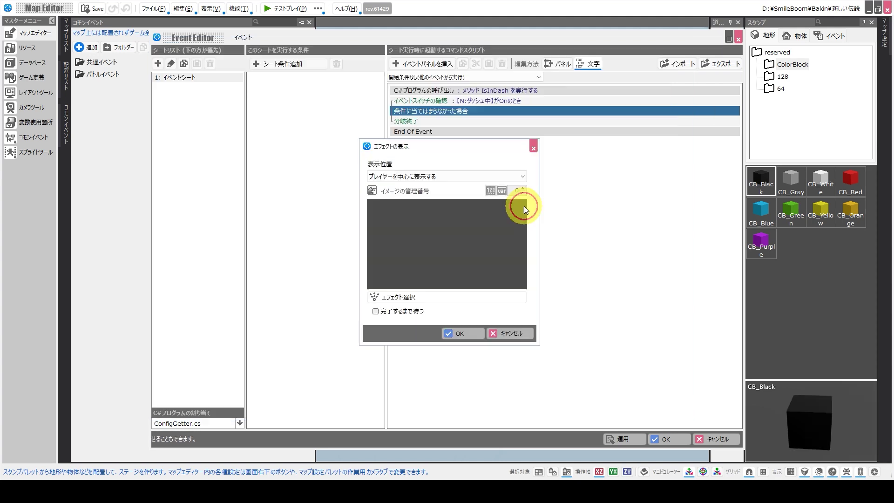
left_click(461, 334)
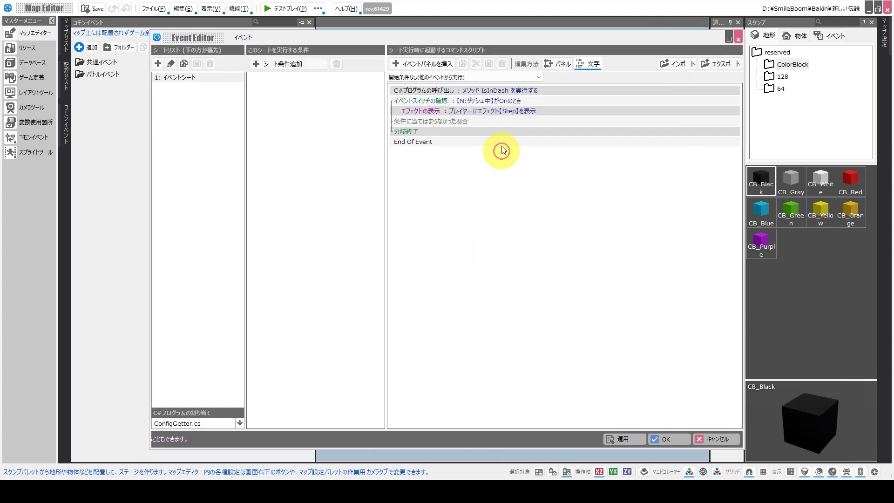
Step: Add a 0.3-second 指定した時間待つ command below the effect and set the sheet's start condition to 自動的に開始（並列して繰り返し実行）
double_click(497, 133)
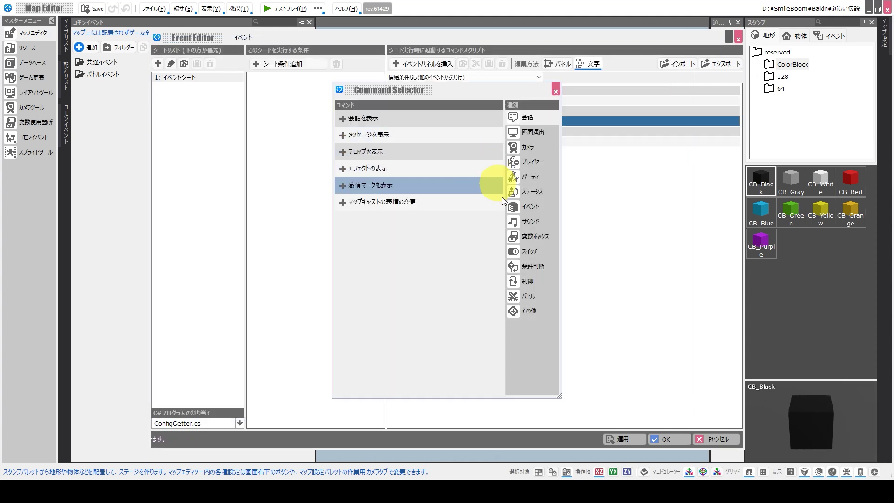
left_click(529, 282)
left_click(385, 118)
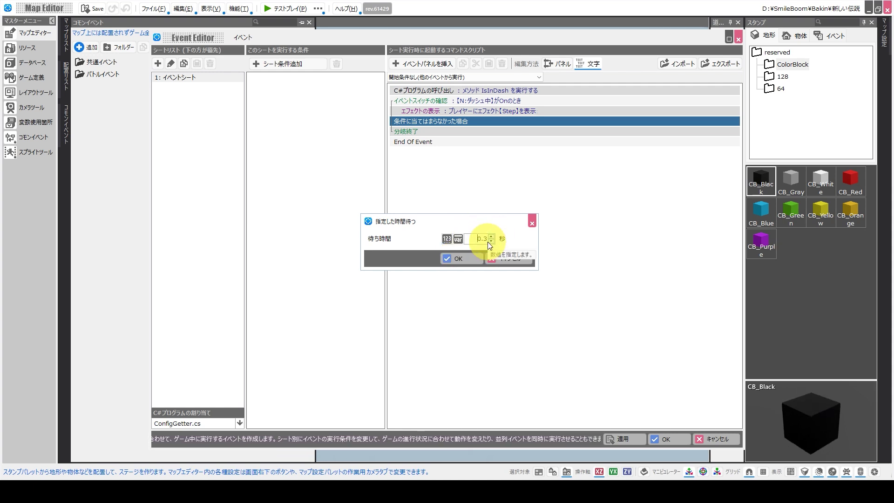
left_click(461, 258)
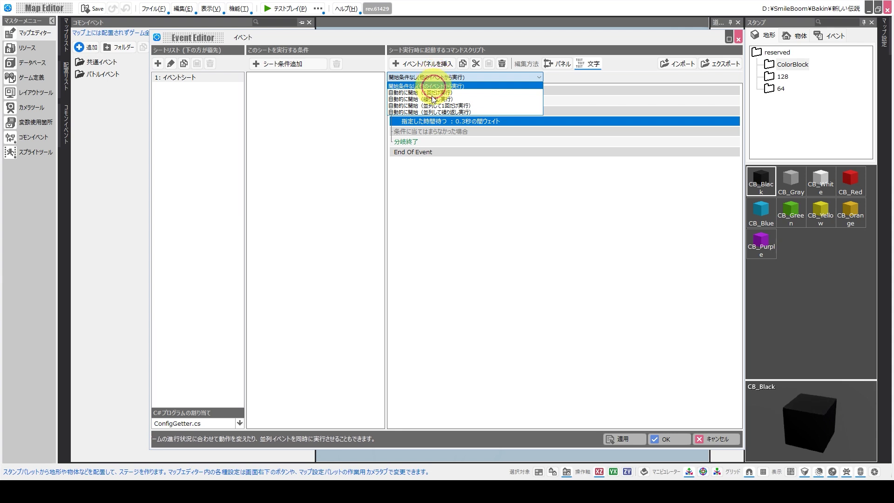
left_click(425, 113)
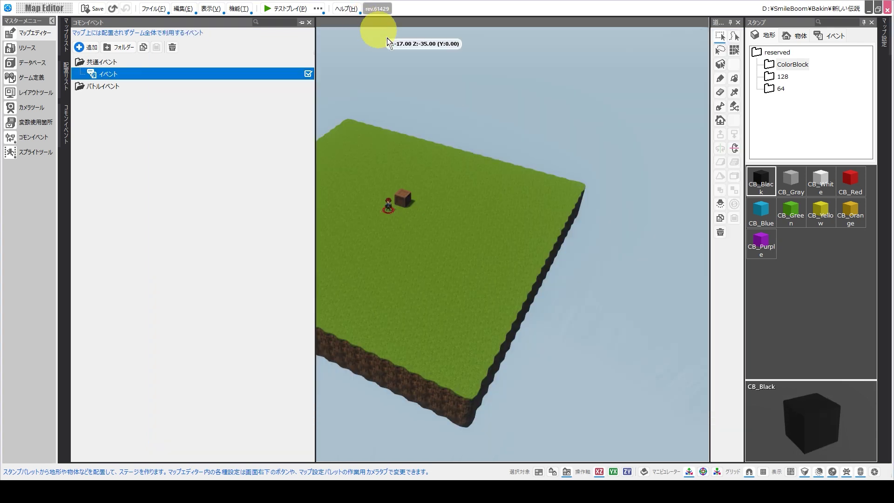
left_click(407, 132)
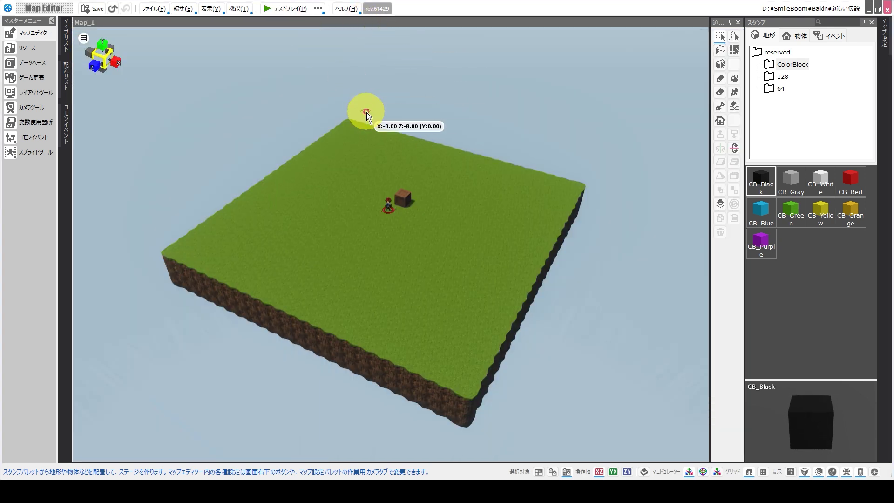
Step: Start a test play and move the character back and forth to check the footstep smoke when walking and dashing
left_click(275, 9)
key("Left")
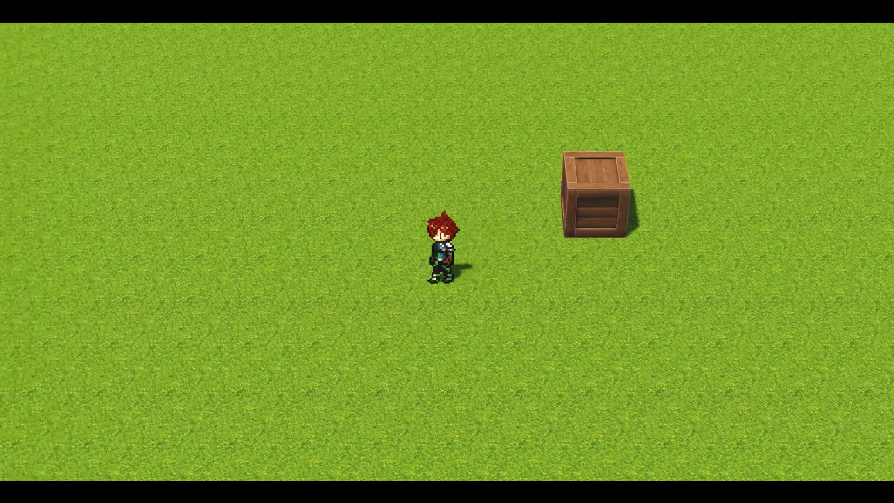
key("Right")
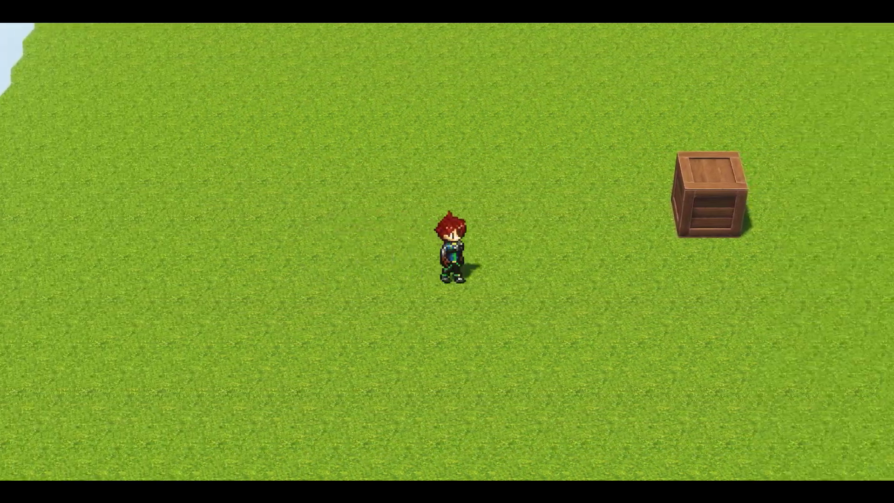
key("Left")
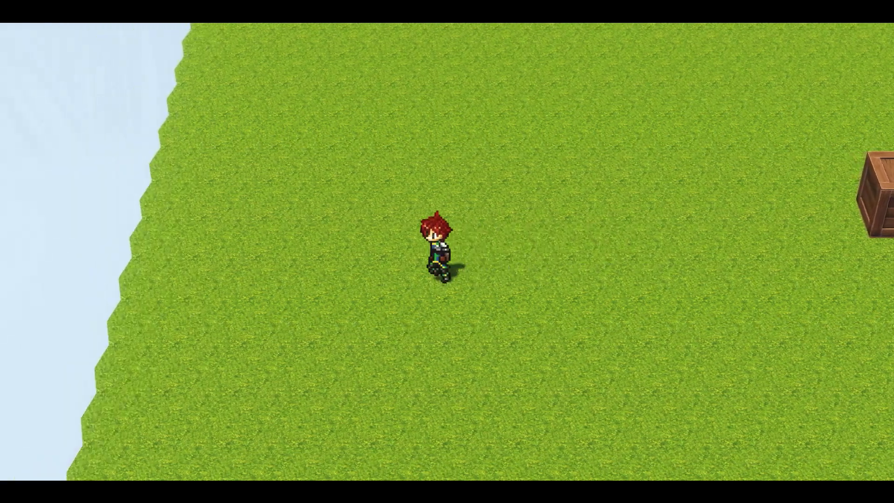
key("Right")
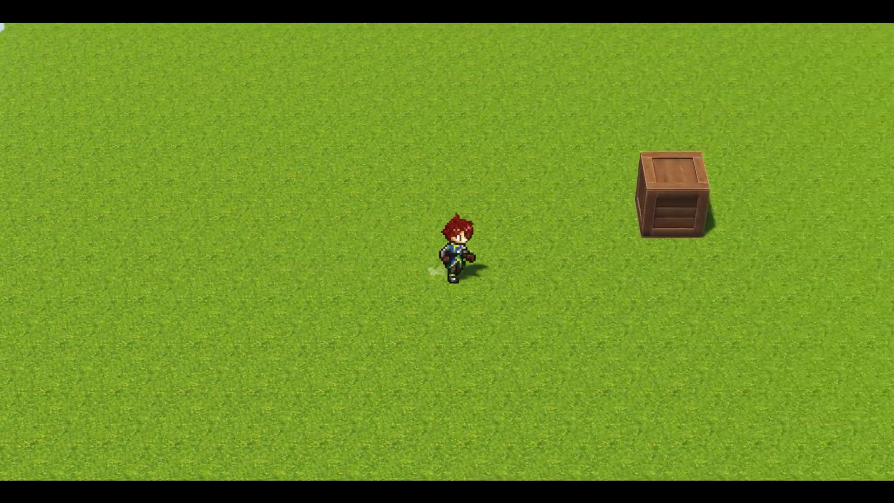
key("Left")
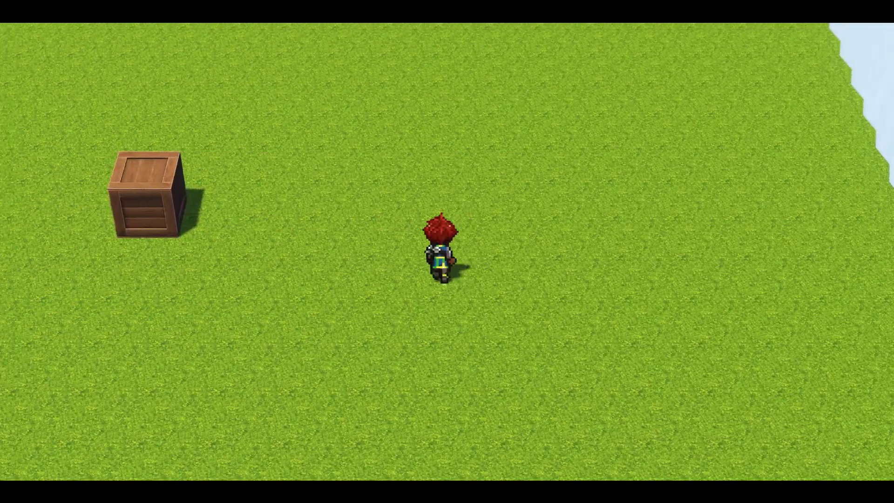
key("Left")
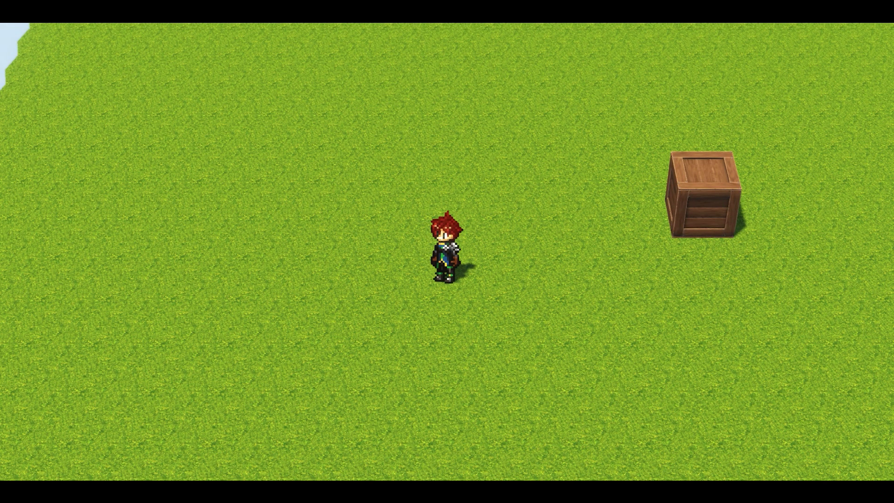
Step: Set 自動ダッシュ to 有効にする in the game's コンフィグ screen and return to the map
key("Escape")
key("Down")
key("Return")
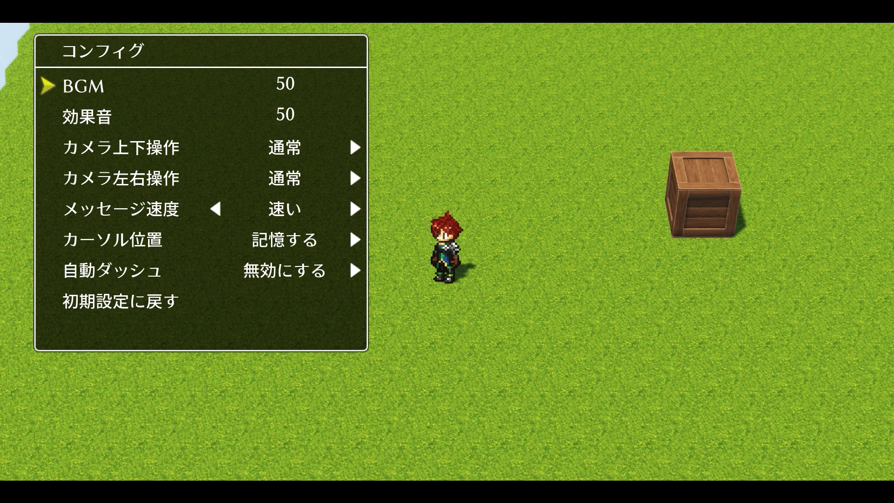
key("Right")
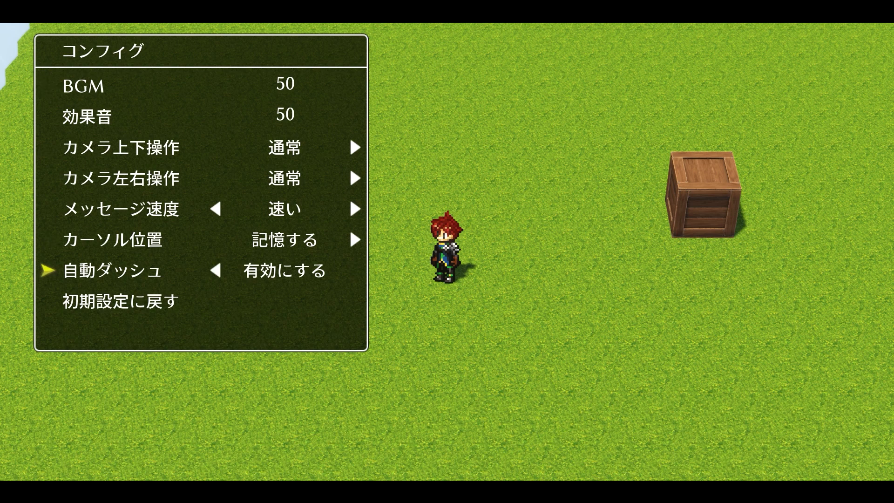
key("Escape")
key("Escape")
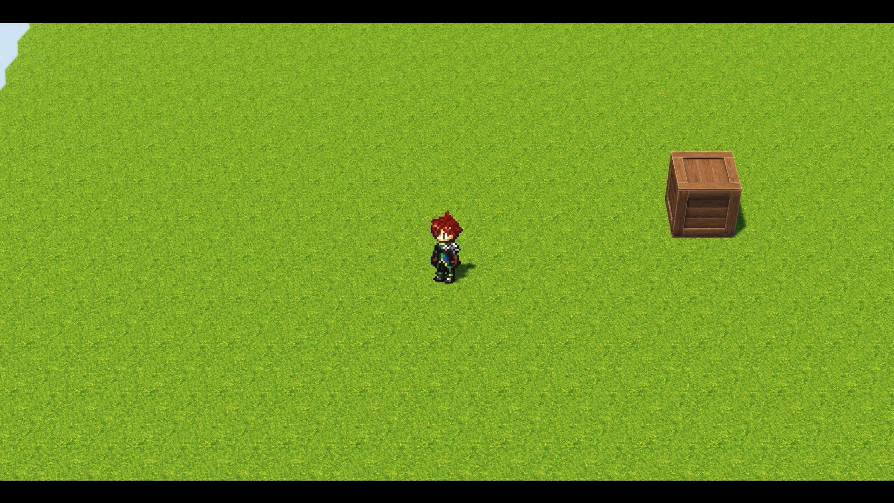
Step: Move the character back and forth across the map to check the footstep smoke with auto-dash enabled
key("Right")
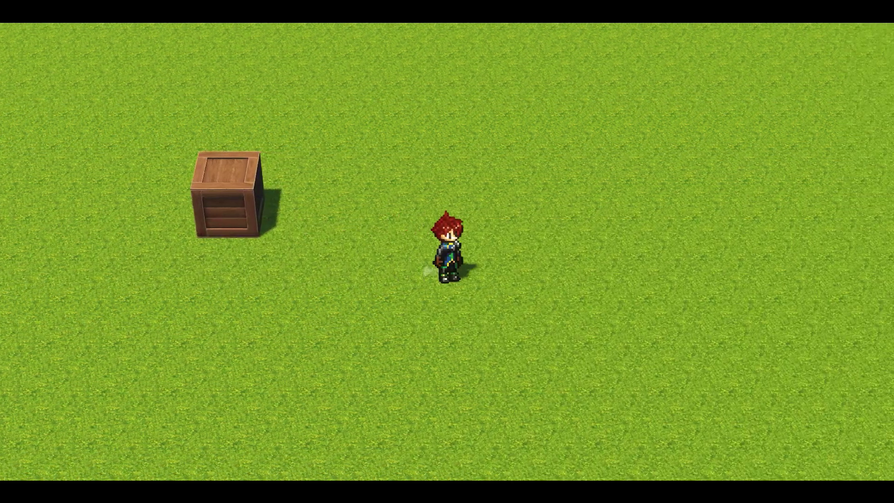
key("Left")
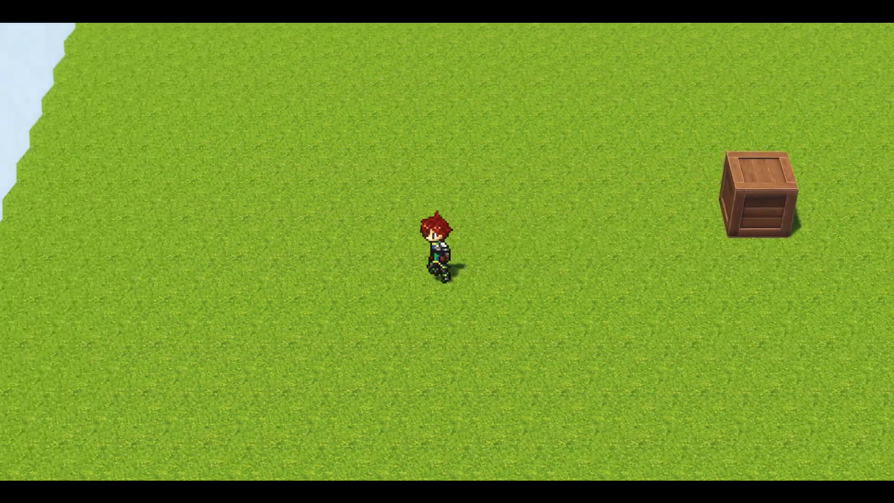
key("Right")
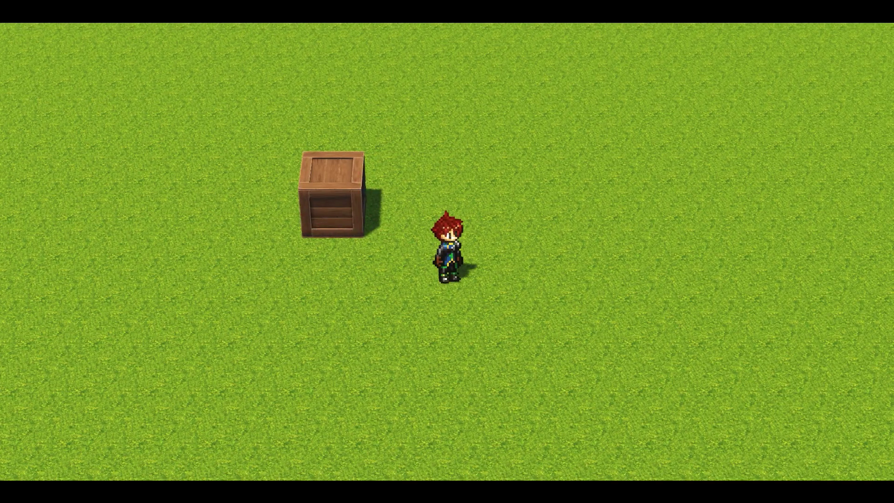
key("Left")
key("Left")
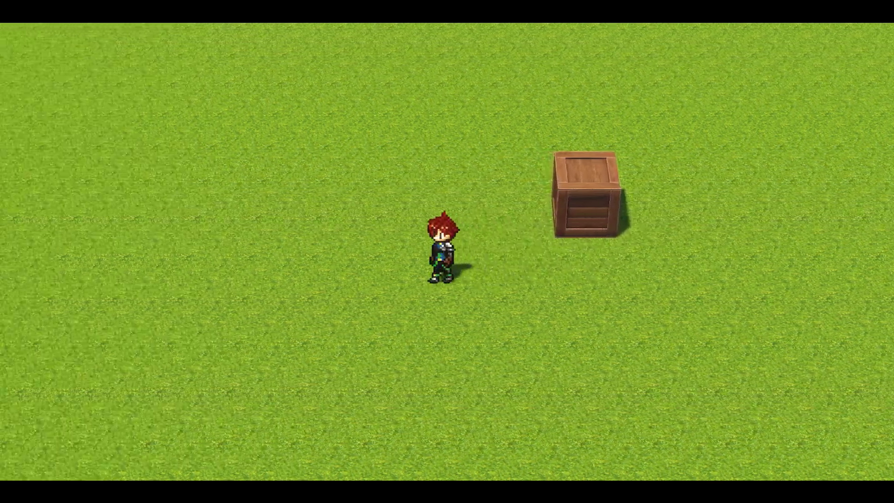
key("Right")
key("Right")
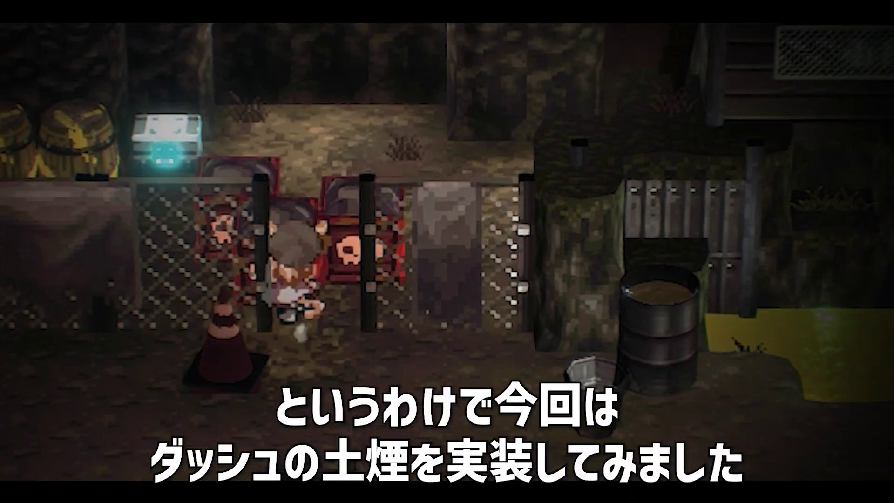
key("Up")
key("Right")
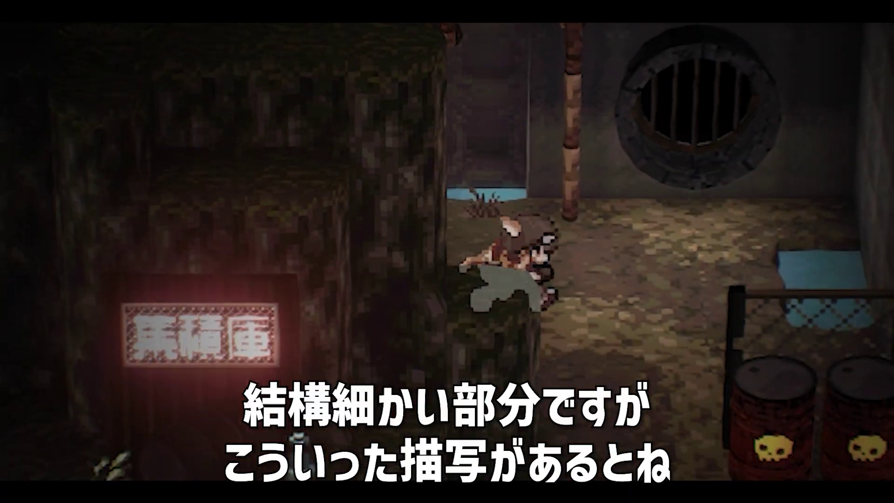
key("Down")
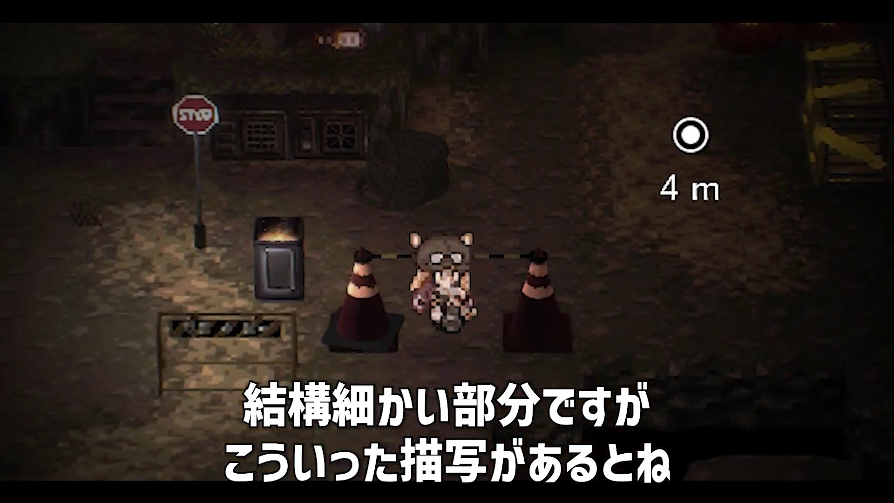
key("Down")
key("Left")
key("Up")
key("Right")
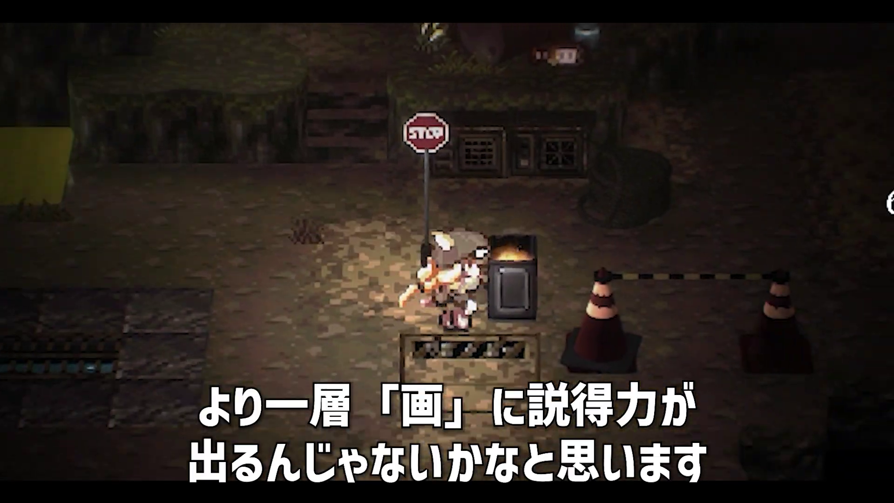
key("Down")
key("Left")
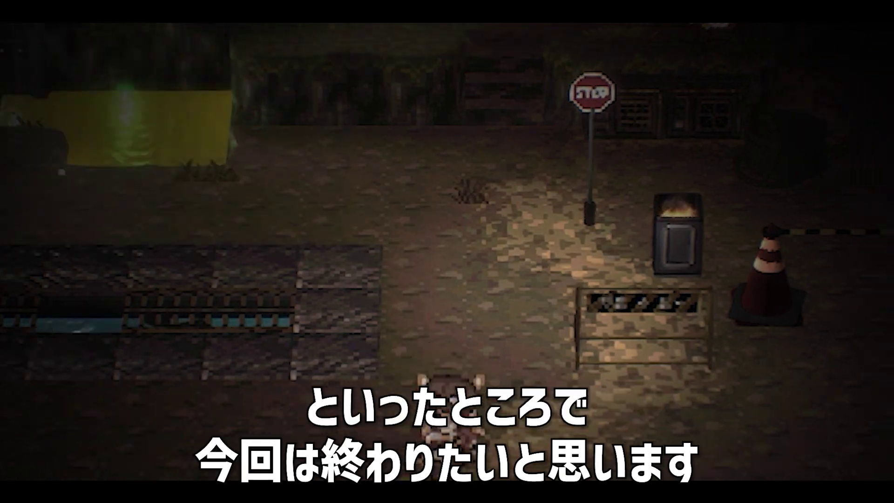
key("Up")
key("Up")
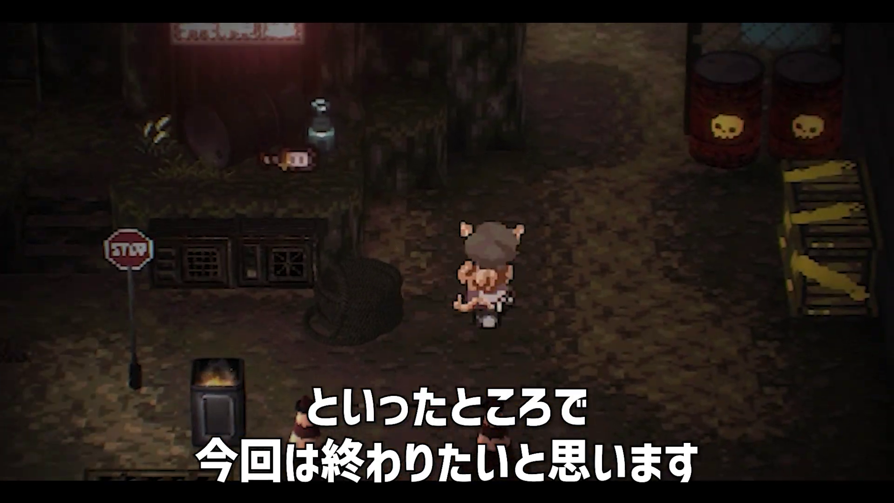
key("Left")
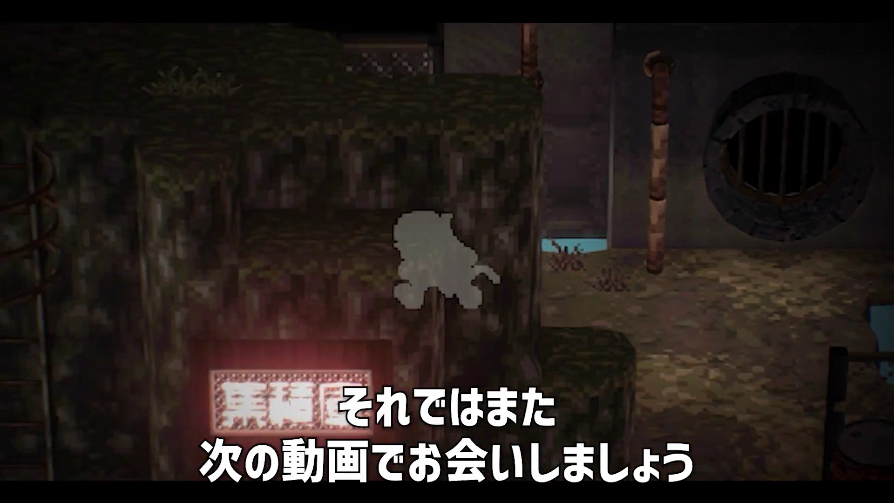